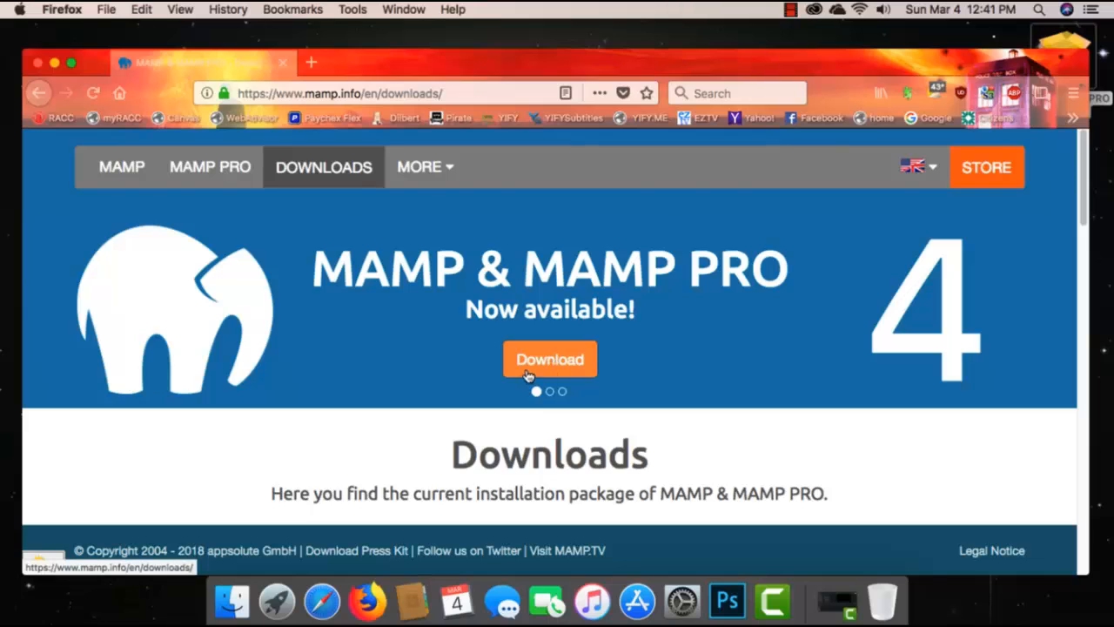
# Step: Try to download the MAMP & MAMP PRO 4.4.1 package for macOS, choosing the Desktop as the save location
pyautogui.click(527, 372)
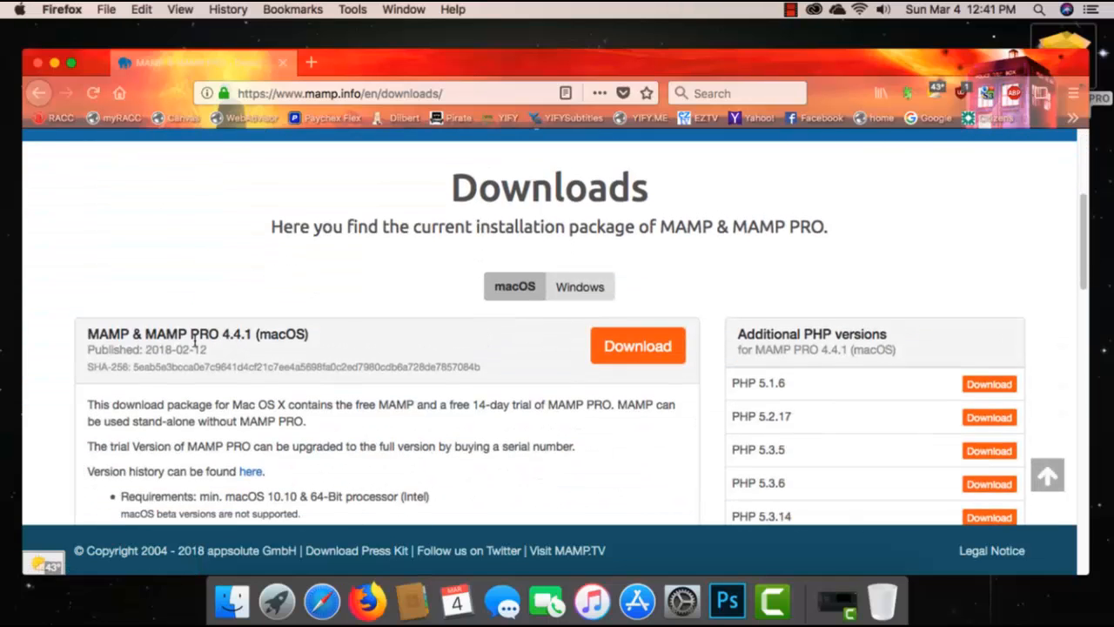
pyautogui.click(653, 351)
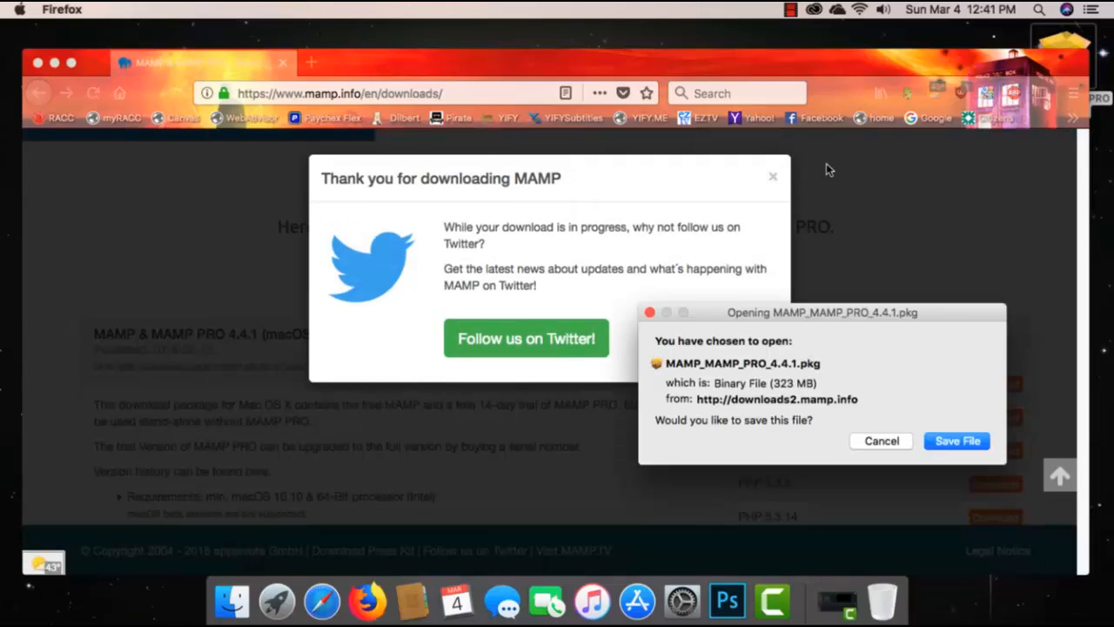
pyautogui.press('Return')
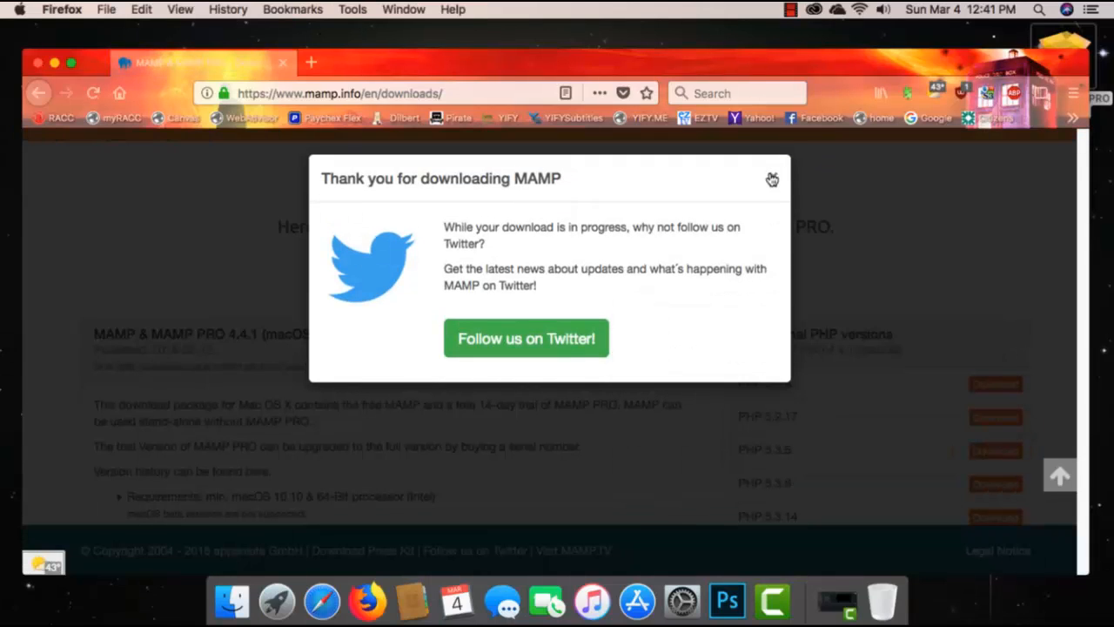
pyautogui.click(772, 179)
pyautogui.click(653, 351)
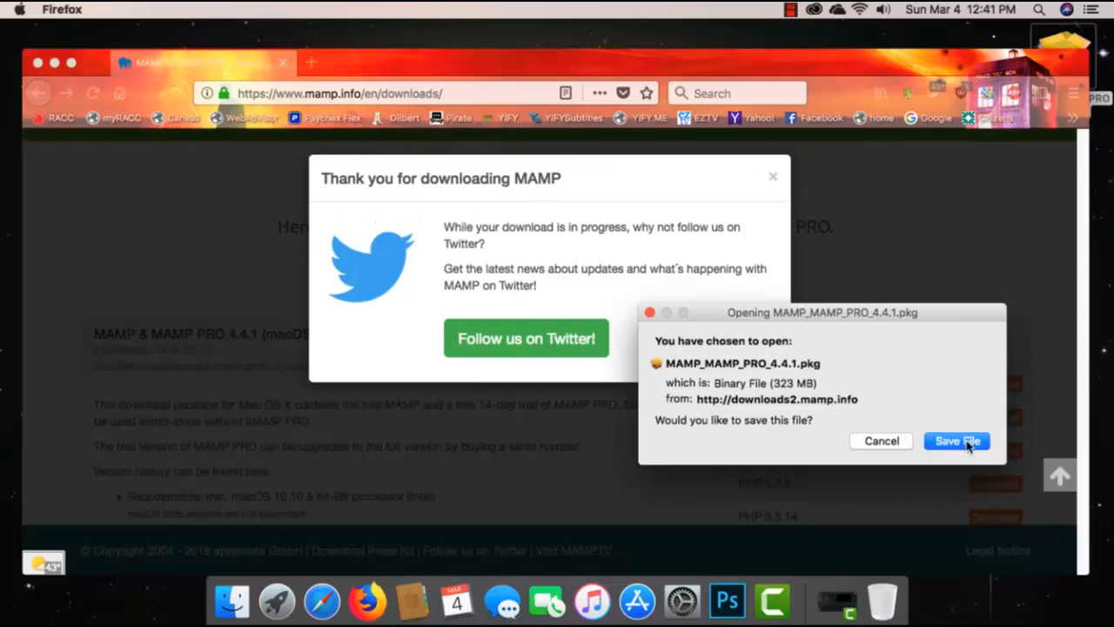
pyautogui.click(964, 442)
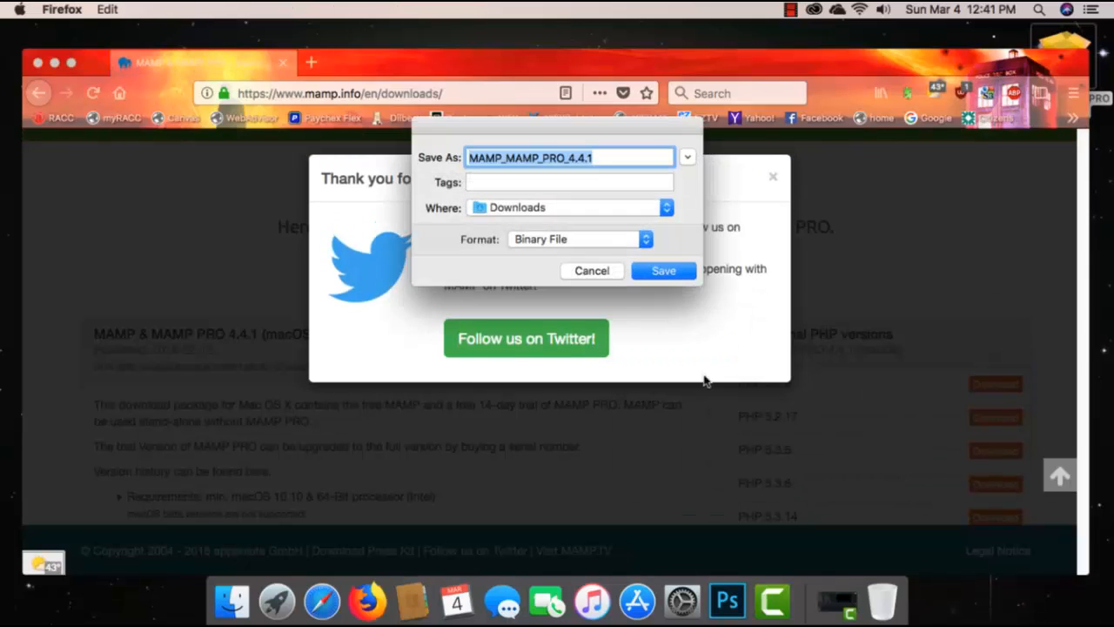
pyautogui.click(667, 208)
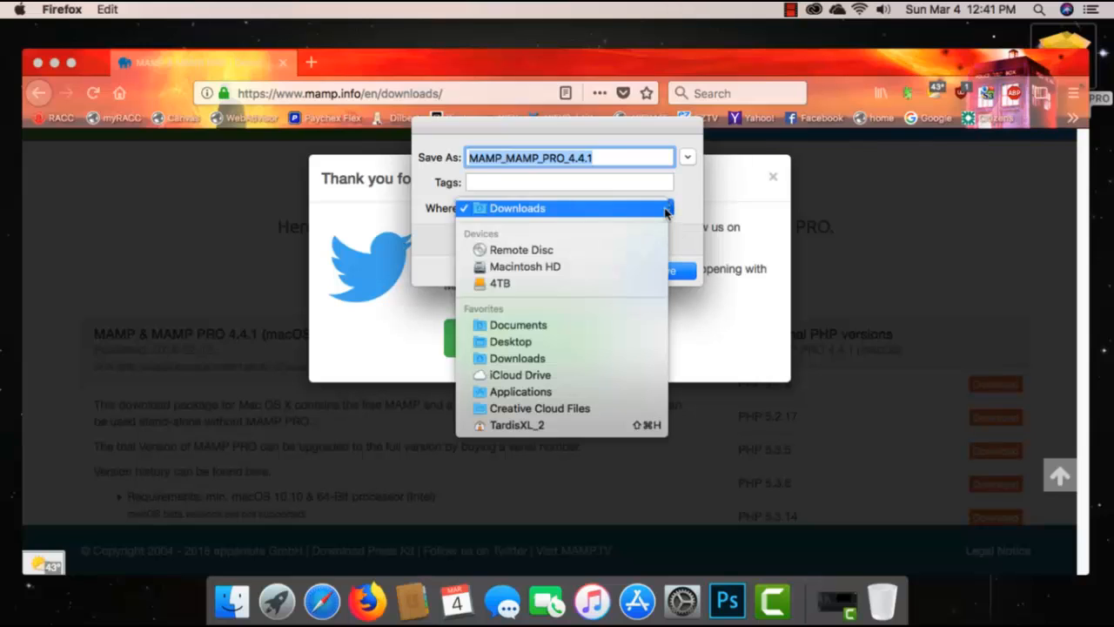
pyautogui.click(572, 342)
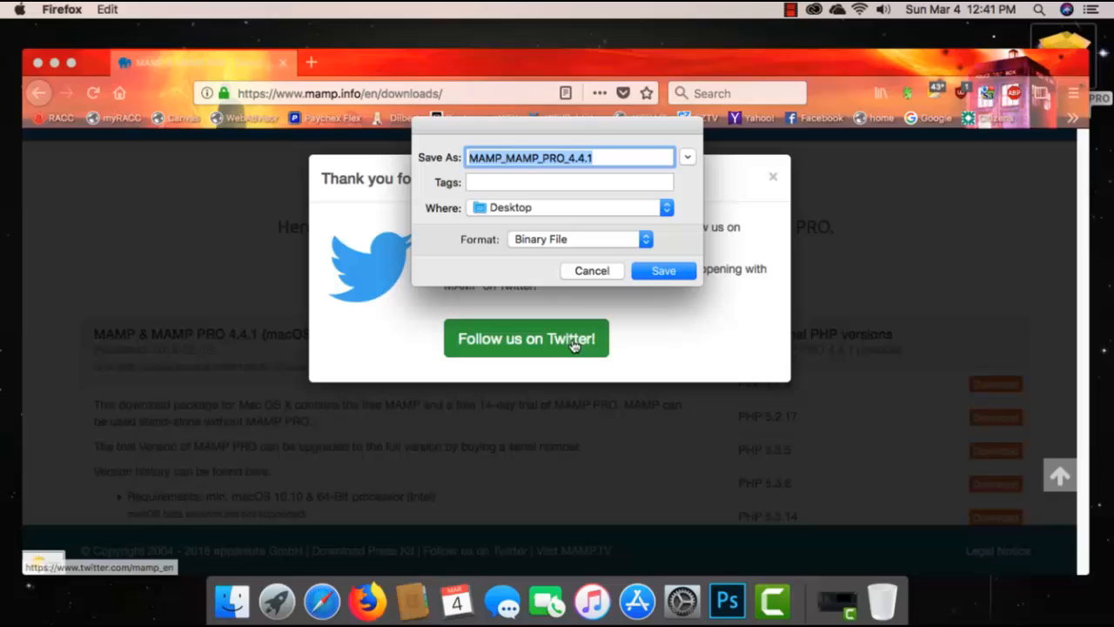
pyautogui.click(601, 272)
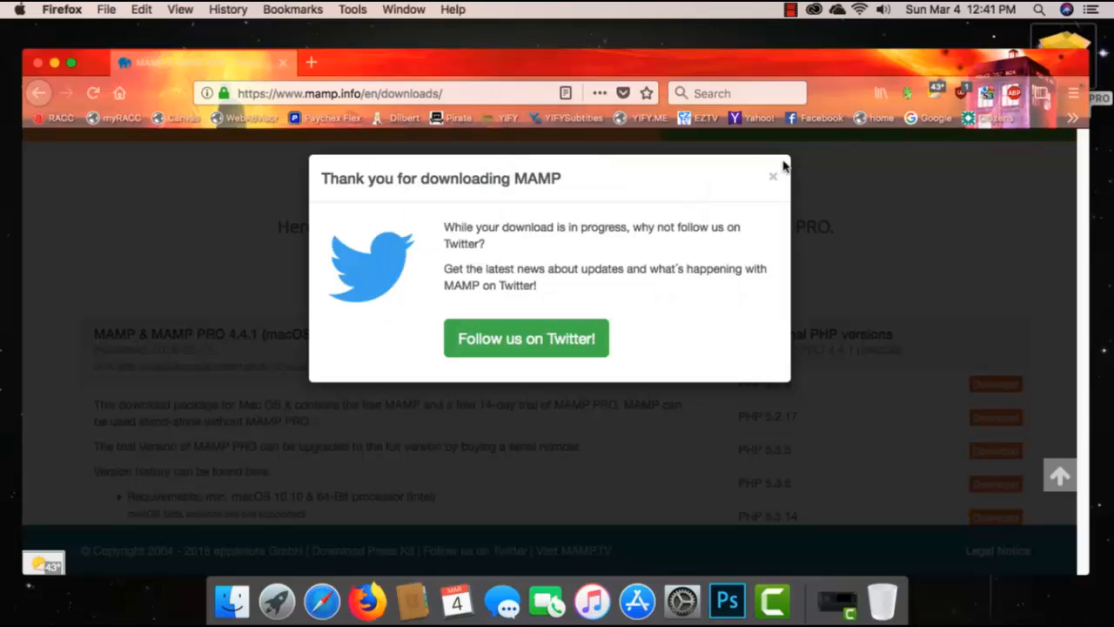
# Step: Clear the browser window and its download prompts from the desktop and open the MAMP_MAMP_PRO_4.4.1.pkg installer
pyautogui.click(772, 177)
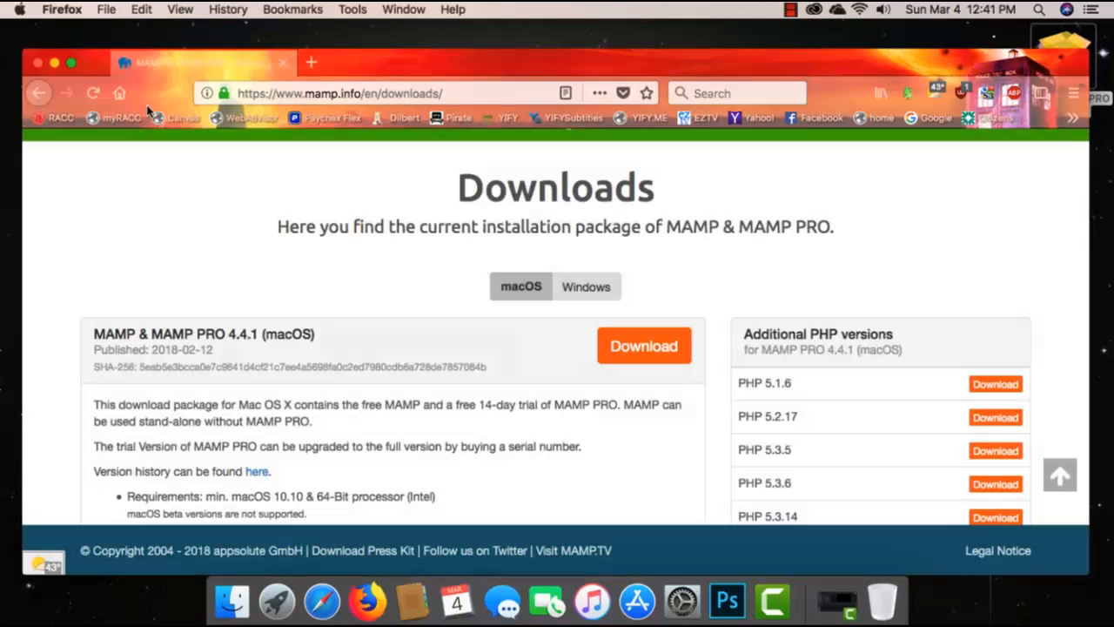
pyautogui.click(58, 65)
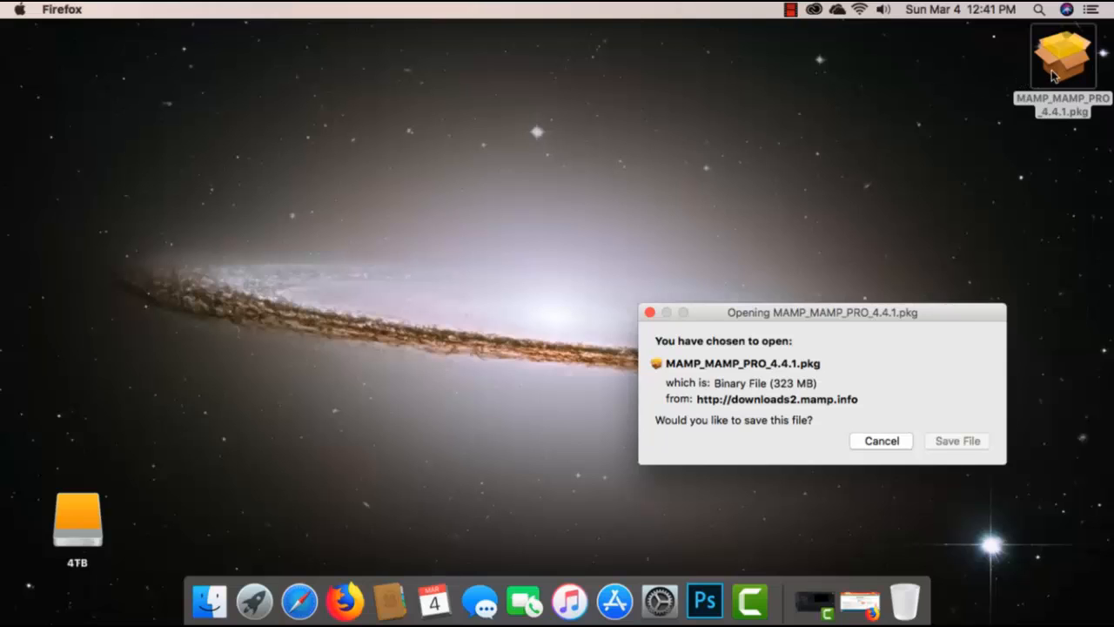
pyautogui.click(879, 442)
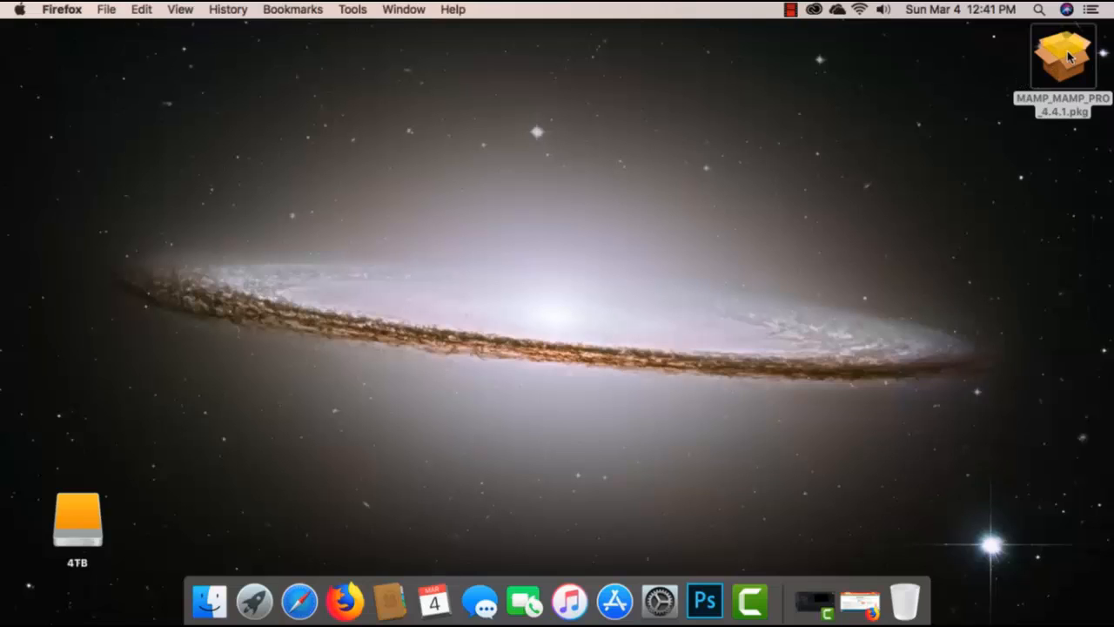
pyautogui.doubleClick(1069, 56)
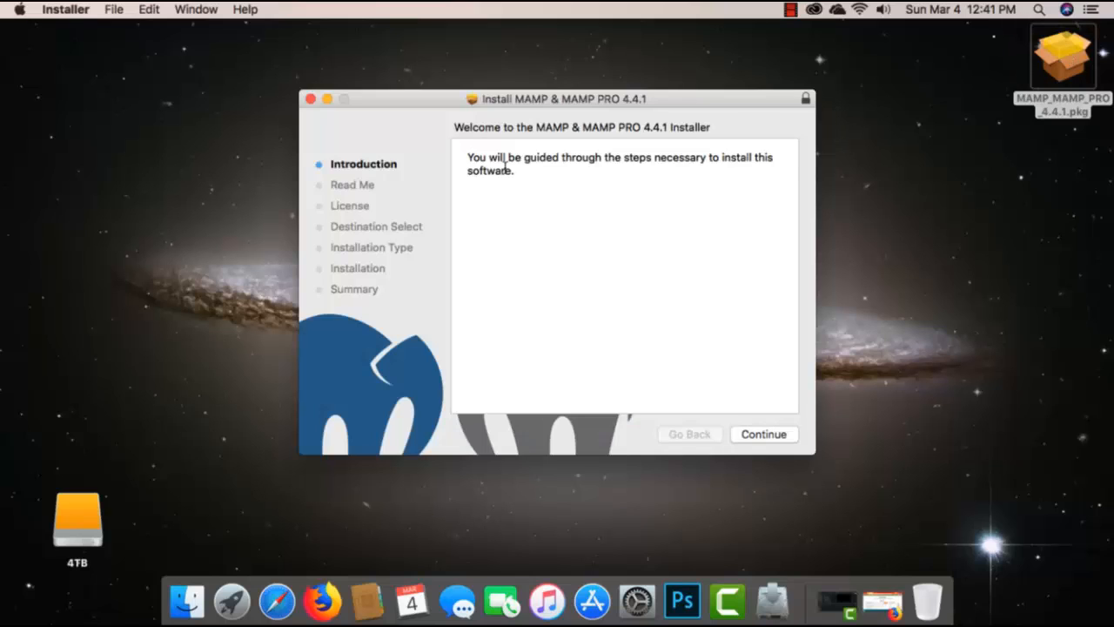
# Step: Proceed through the installer's introduction and Read Me pages and accept the software license agreement
pyautogui.click(766, 434)
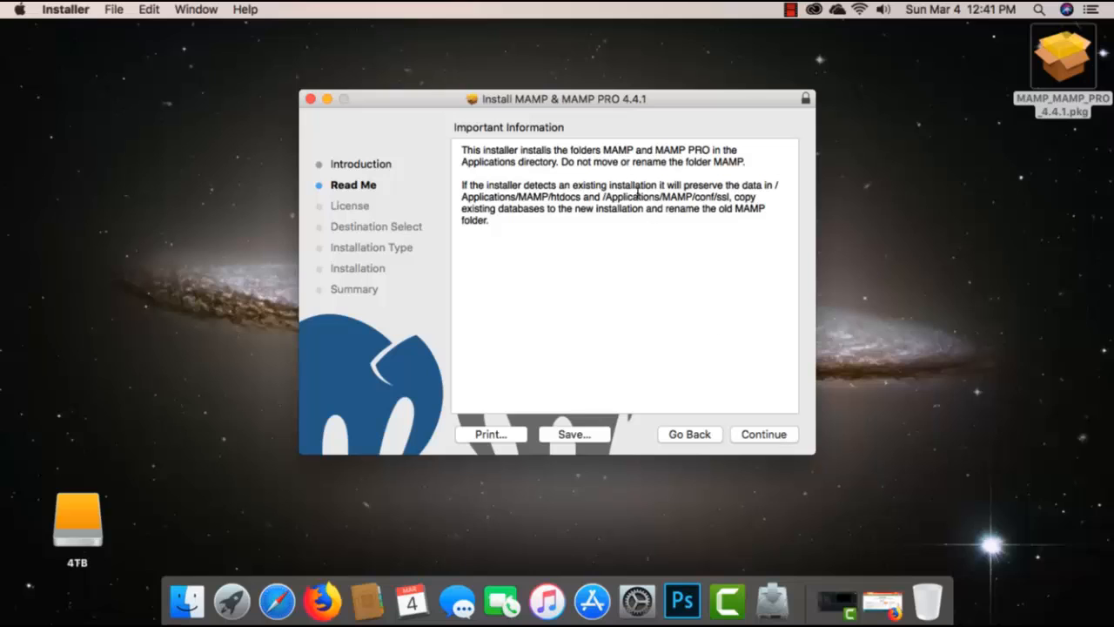
pyautogui.click(766, 434)
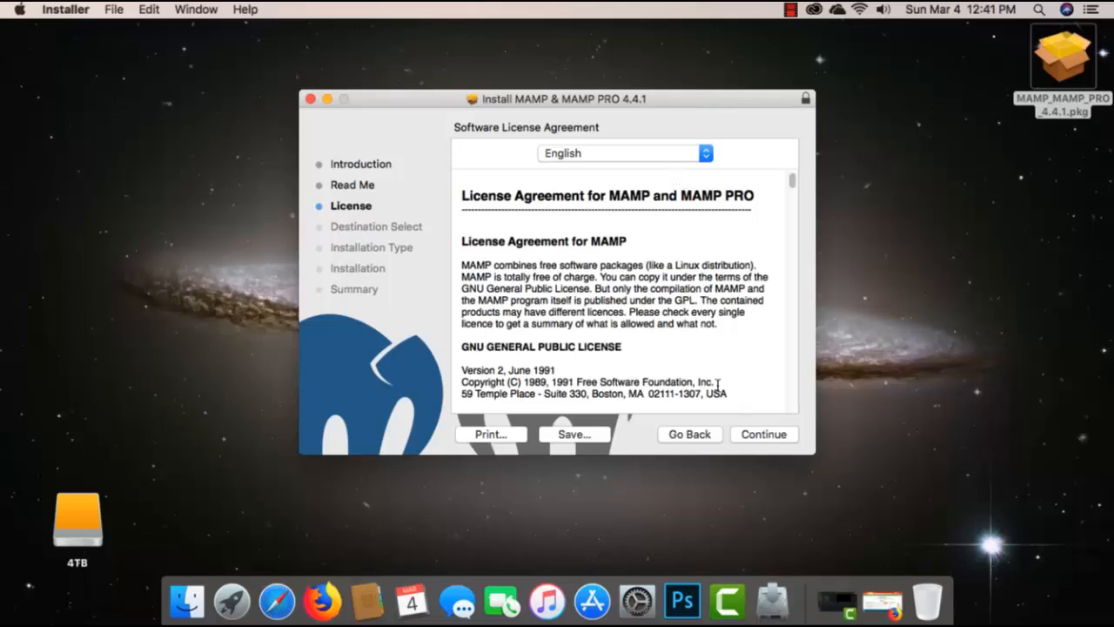
pyautogui.click(770, 434)
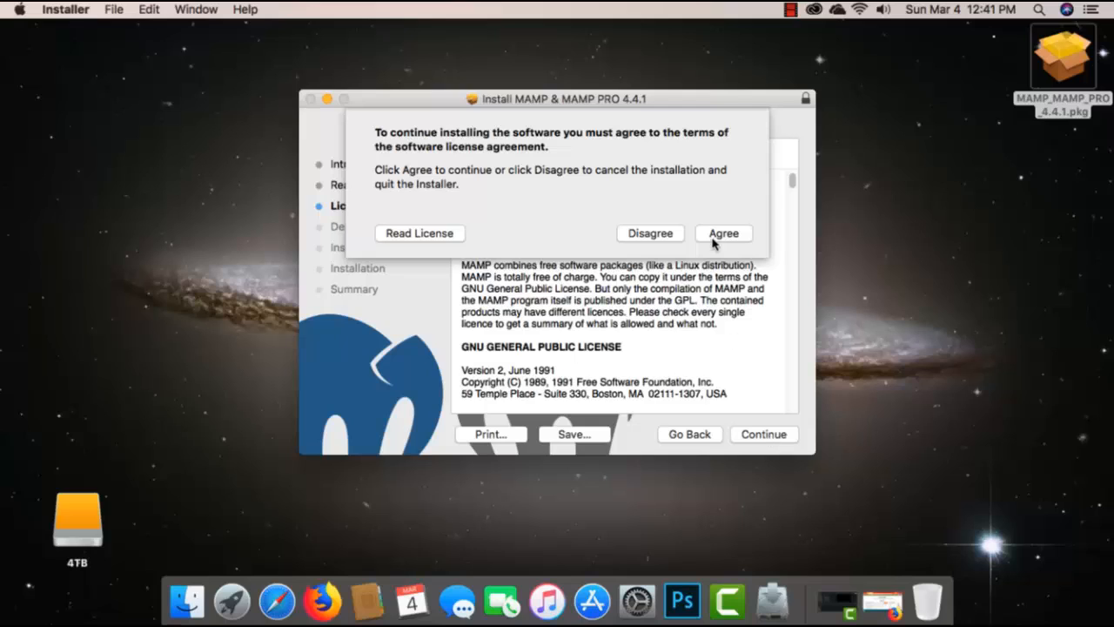
pyautogui.click(713, 235)
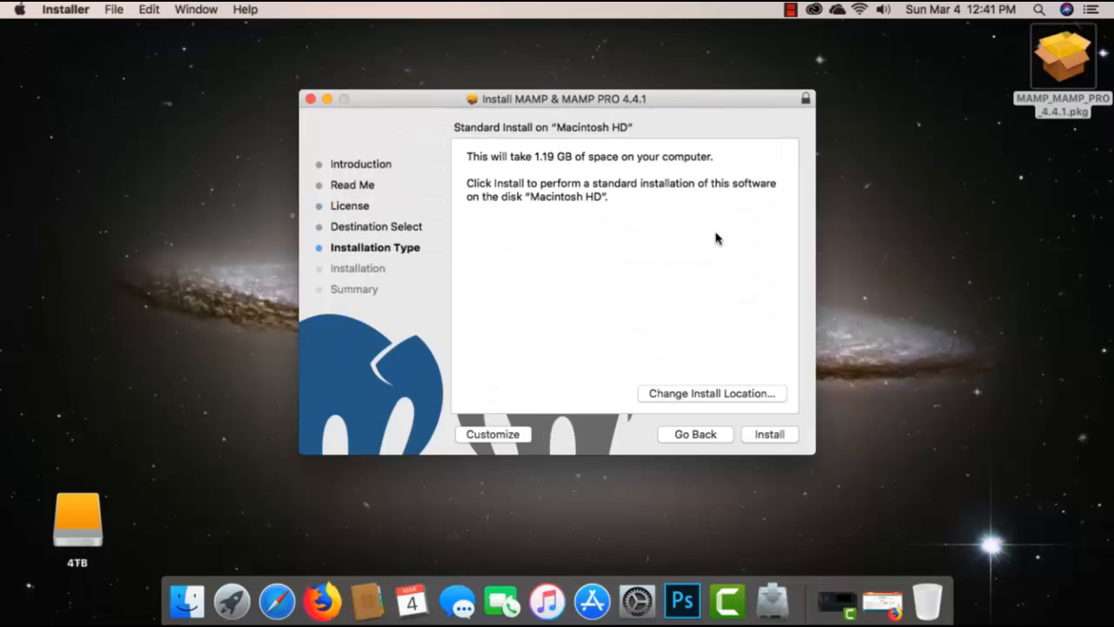
# Step: Run the standard installation on Macintosh HD, authorize it with the account password, and close the installer
pyautogui.click(771, 435)
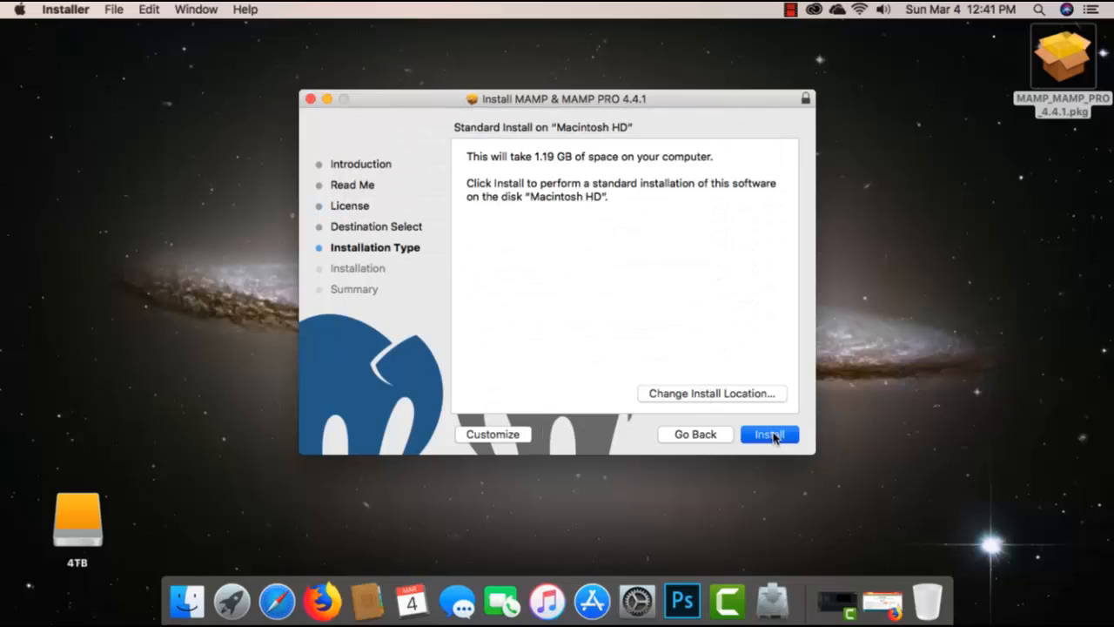
pyautogui.write('••')
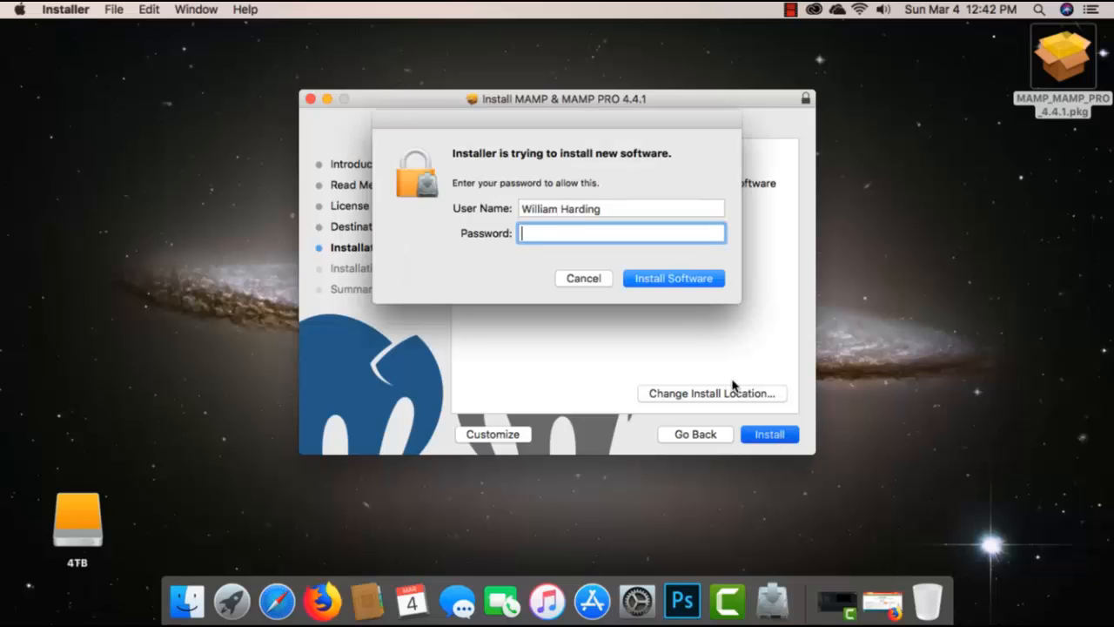
pyautogui.click(709, 280)
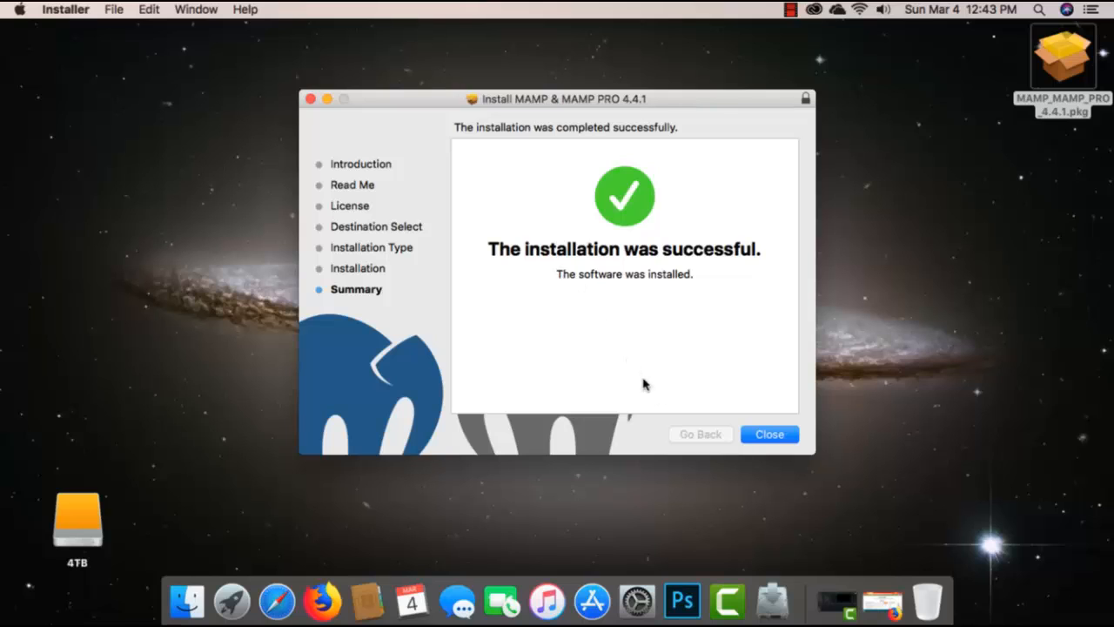
pyautogui.click(787, 435)
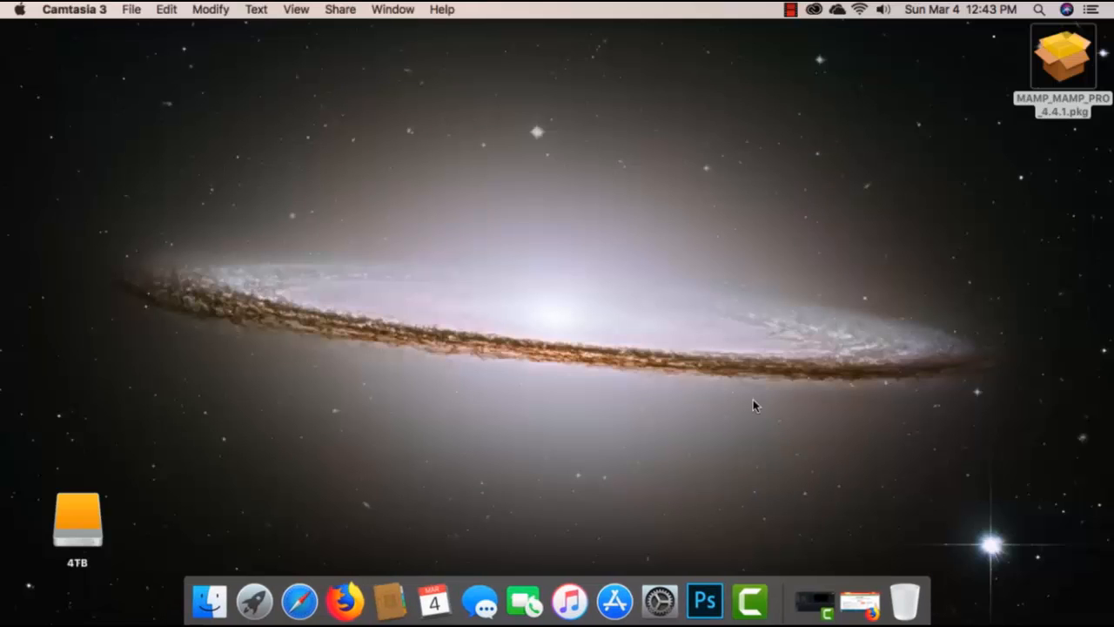
# Step: Launch the free MAMP application from Launchpad and dismiss its Cloud Functions promotion
pyautogui.click(258, 607)
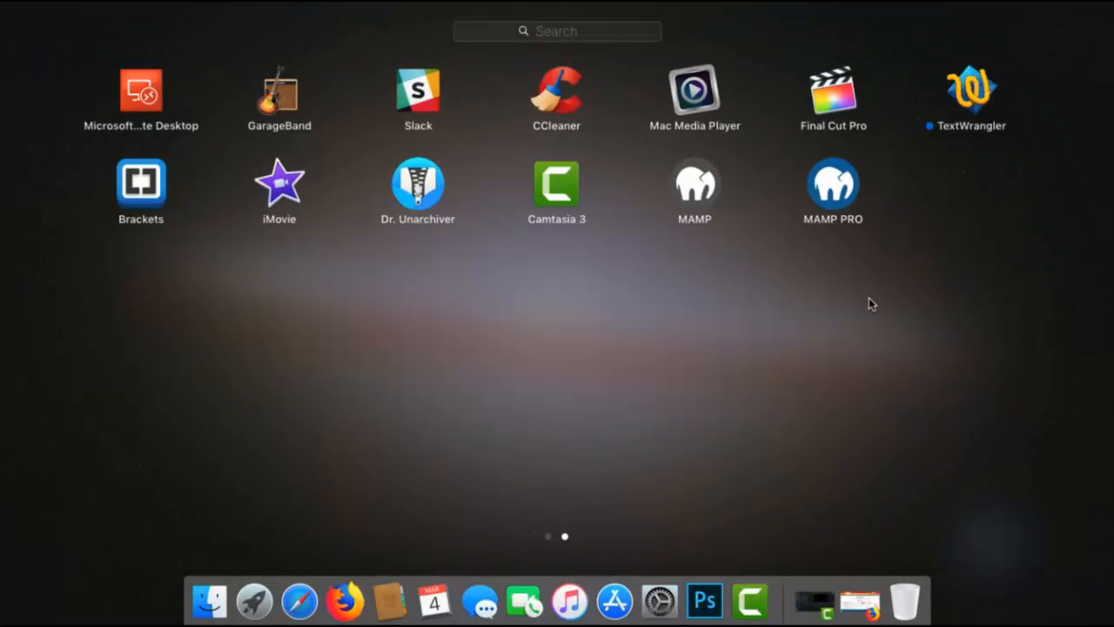
pyautogui.click(695, 187)
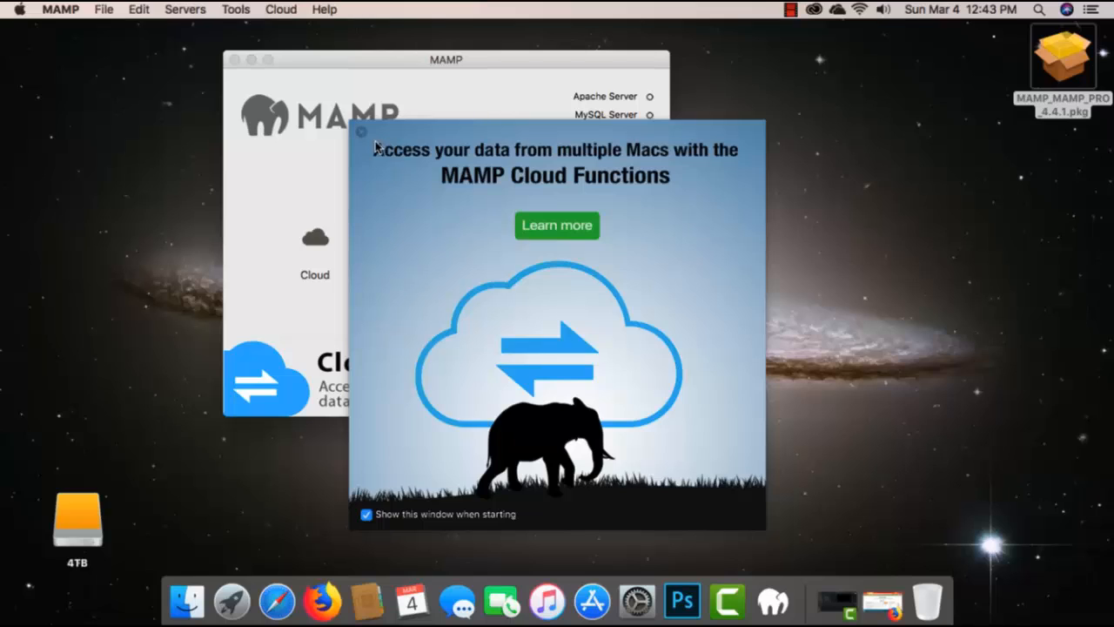
pyautogui.click(361, 133)
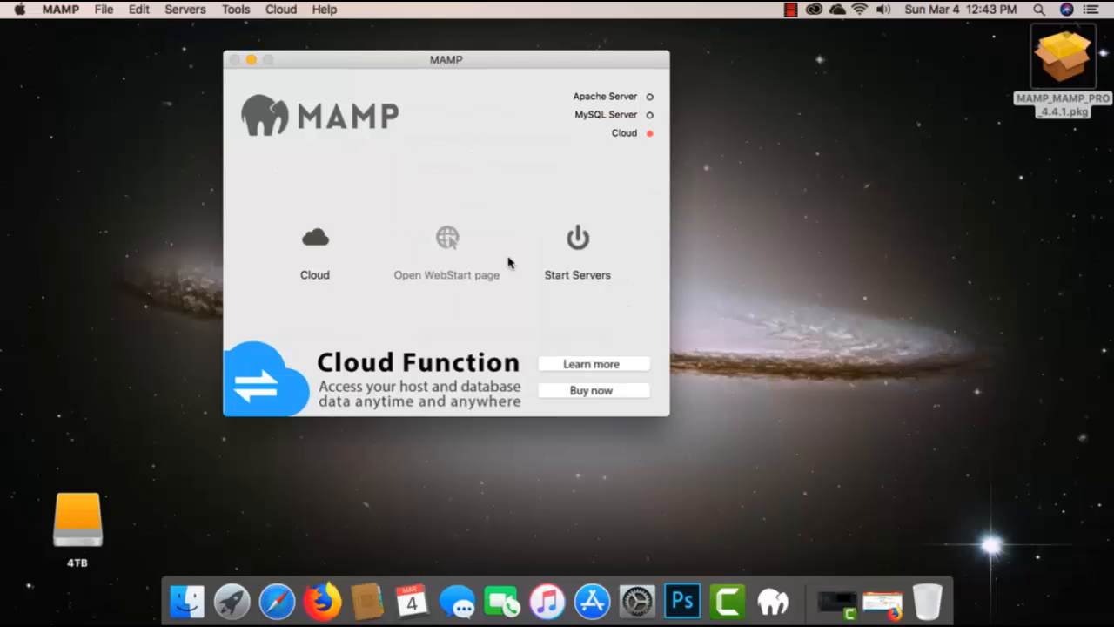
# Step: Open the MAMP preferences and enable starting the servers when MAMP starts
pyautogui.click(226, 12)
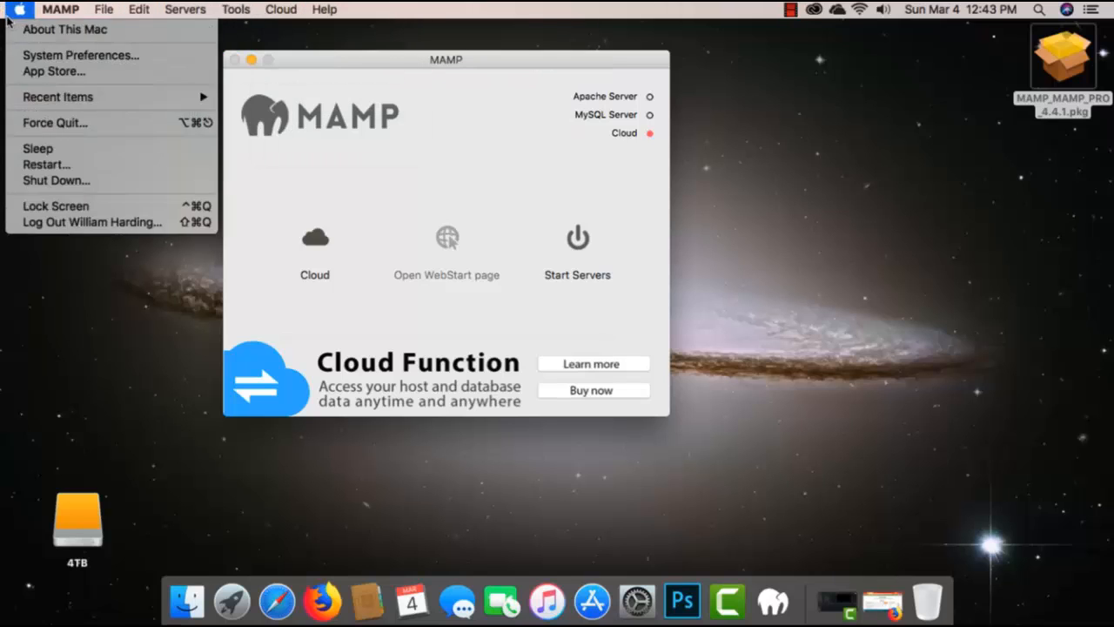
pyautogui.click(54, 55)
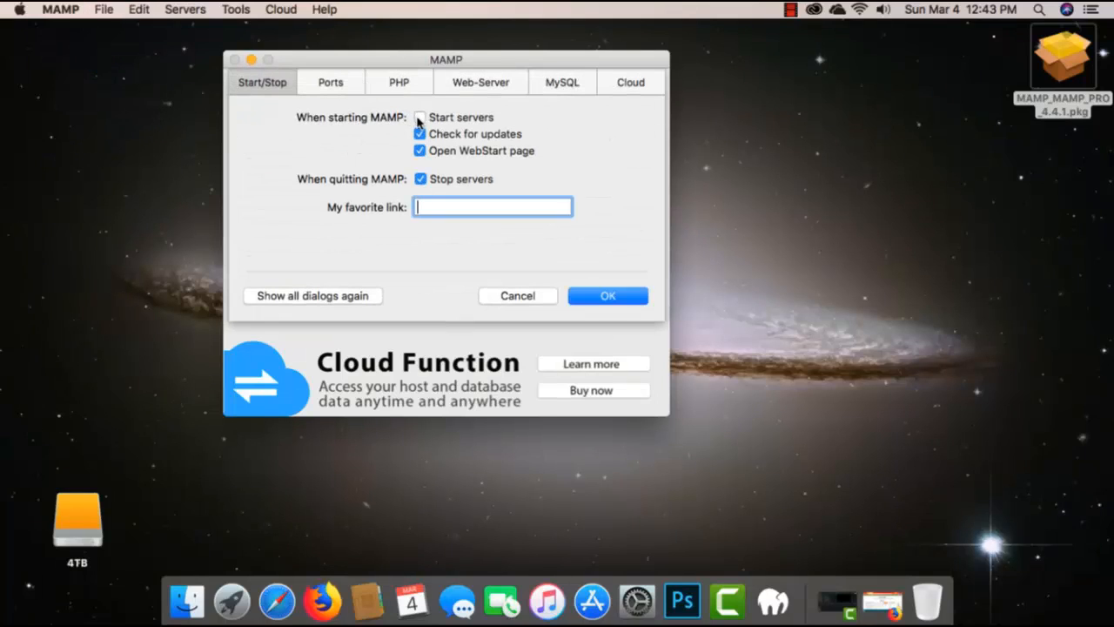
pyautogui.click(420, 117)
# Step: Review the Ports, PHP, Web-Server and MySQL settings and save the MAMP preferences
pyautogui.click(336, 83)
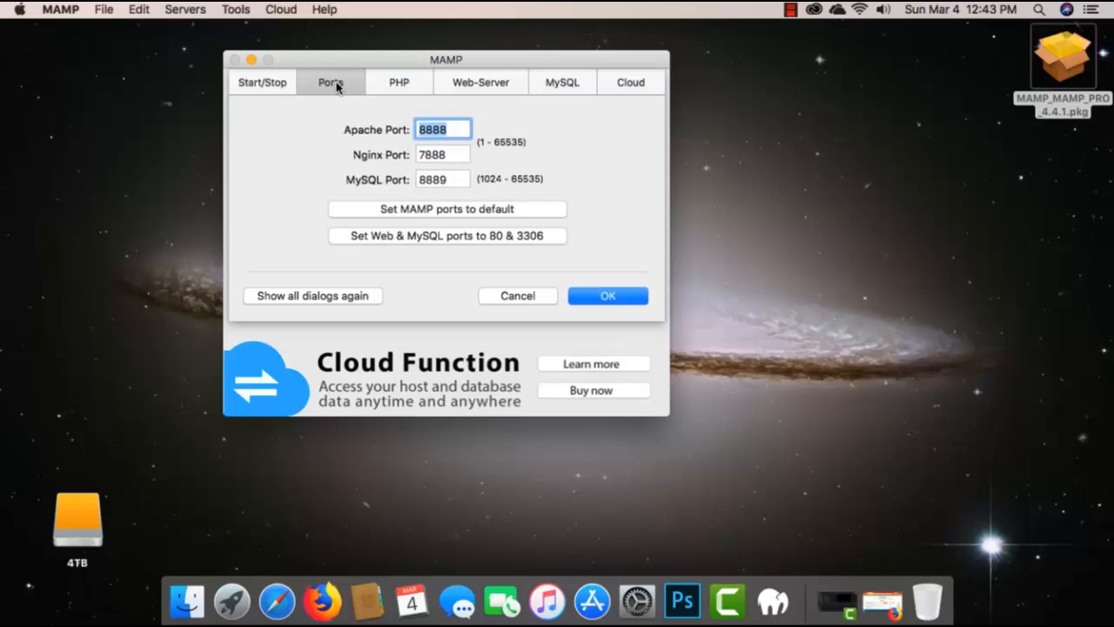
pyautogui.click(405, 86)
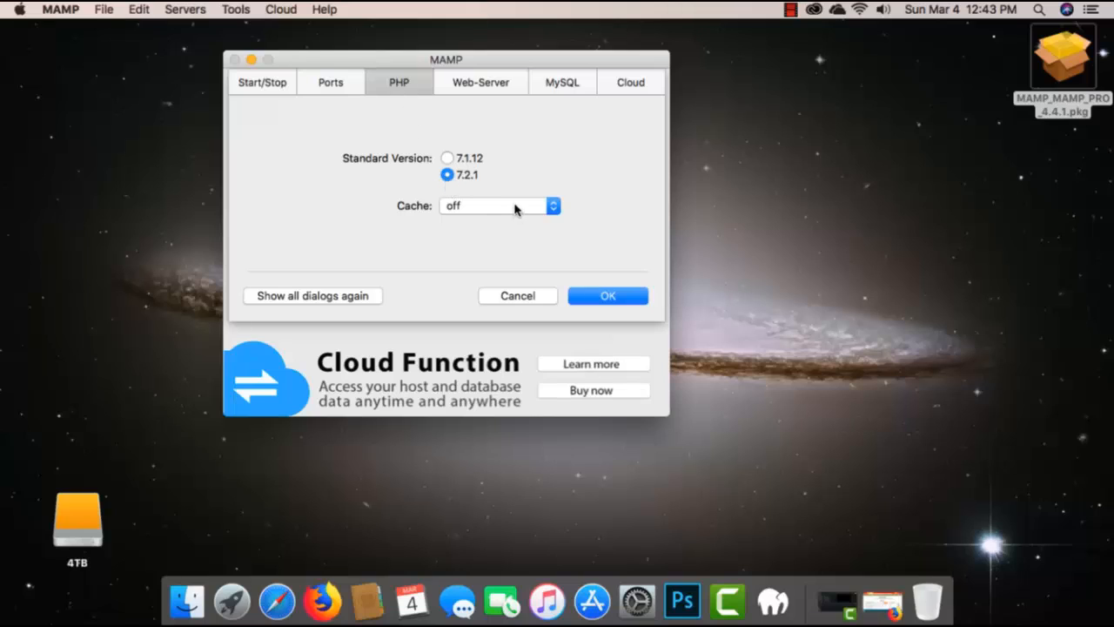
pyautogui.click(484, 83)
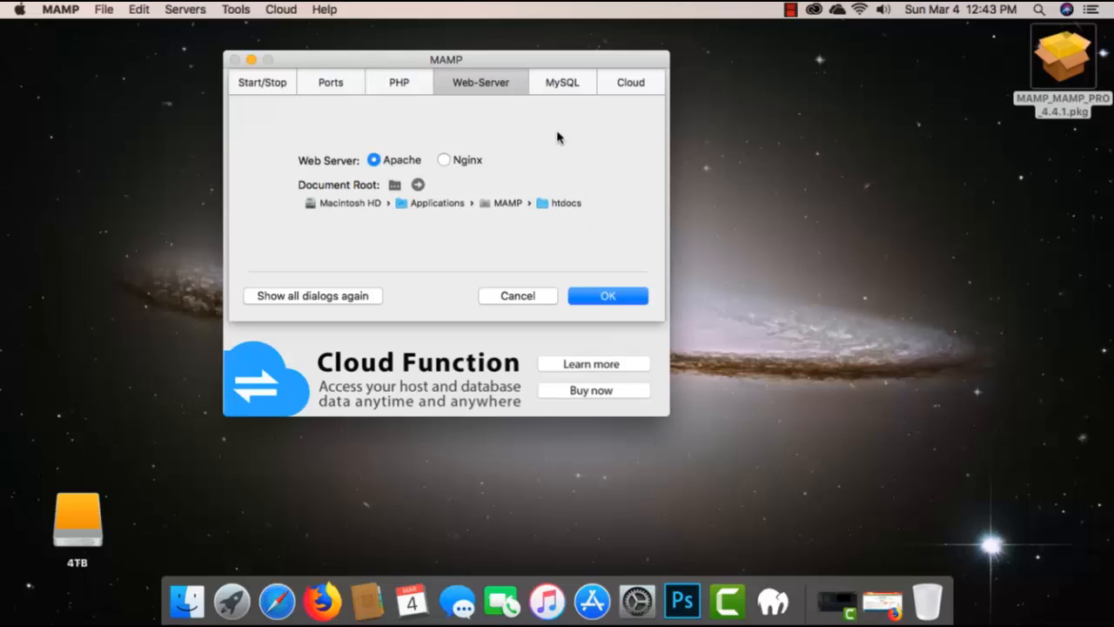
pyautogui.click(558, 82)
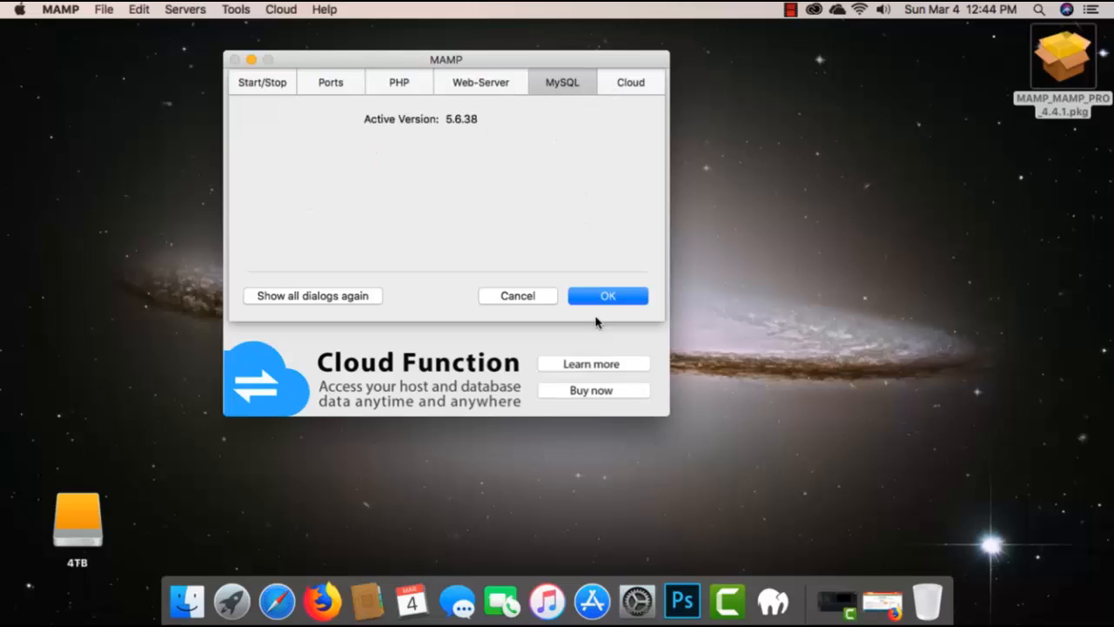
pyautogui.click(612, 296)
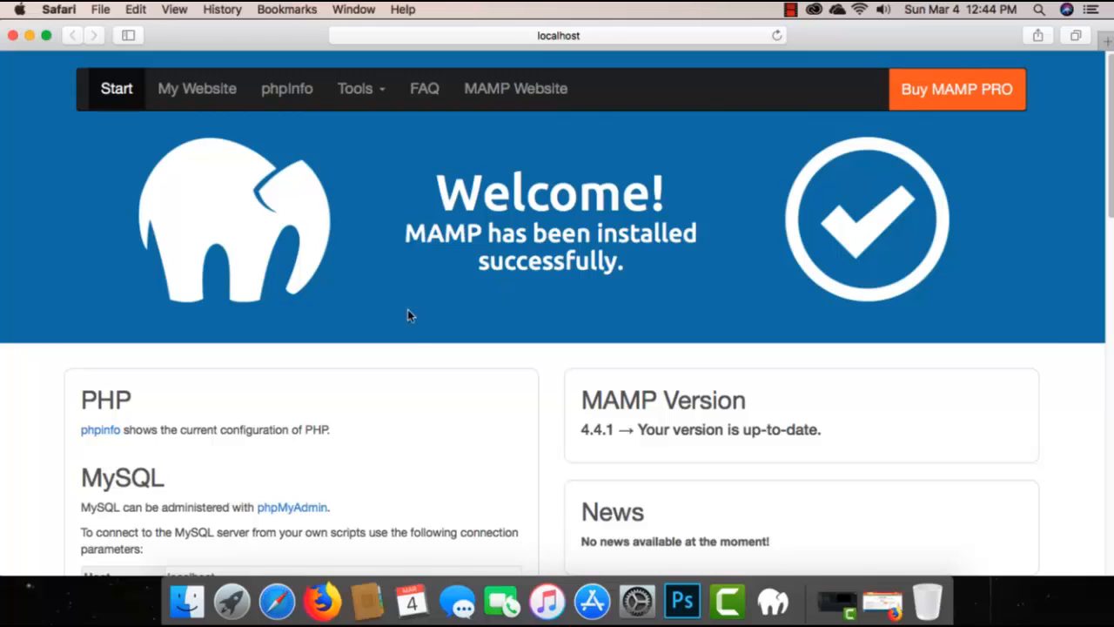
# Step: Examine the MySQL connection parameters on the WebStart page and the PHP configuration on the phpinfo page
pyautogui.scroll(-2, 410, 342)
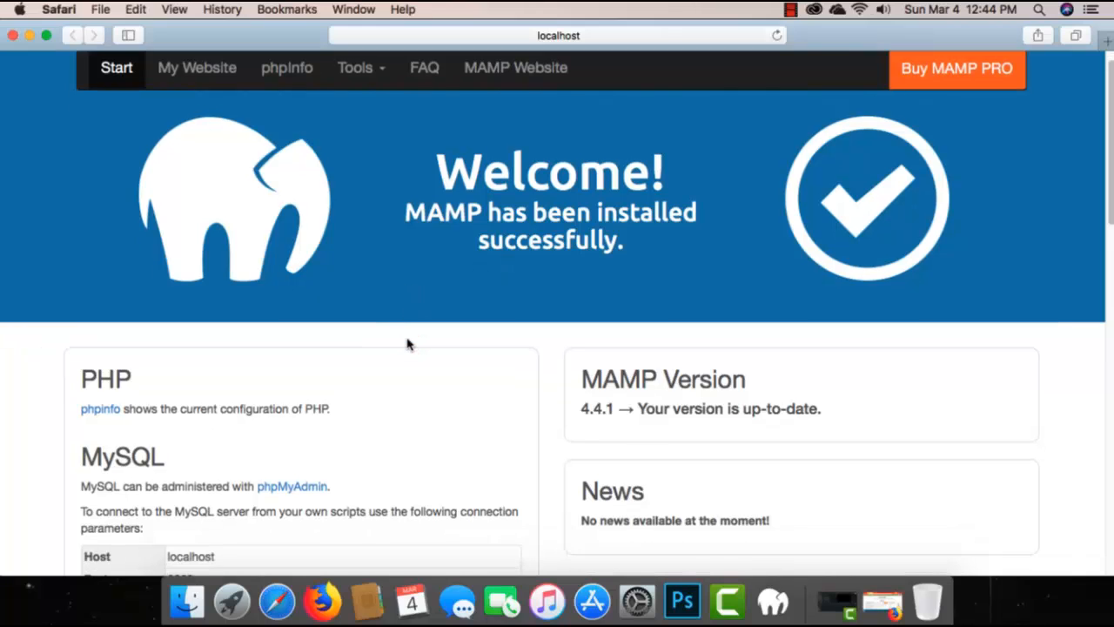
pyautogui.scroll(-5, 405, 344)
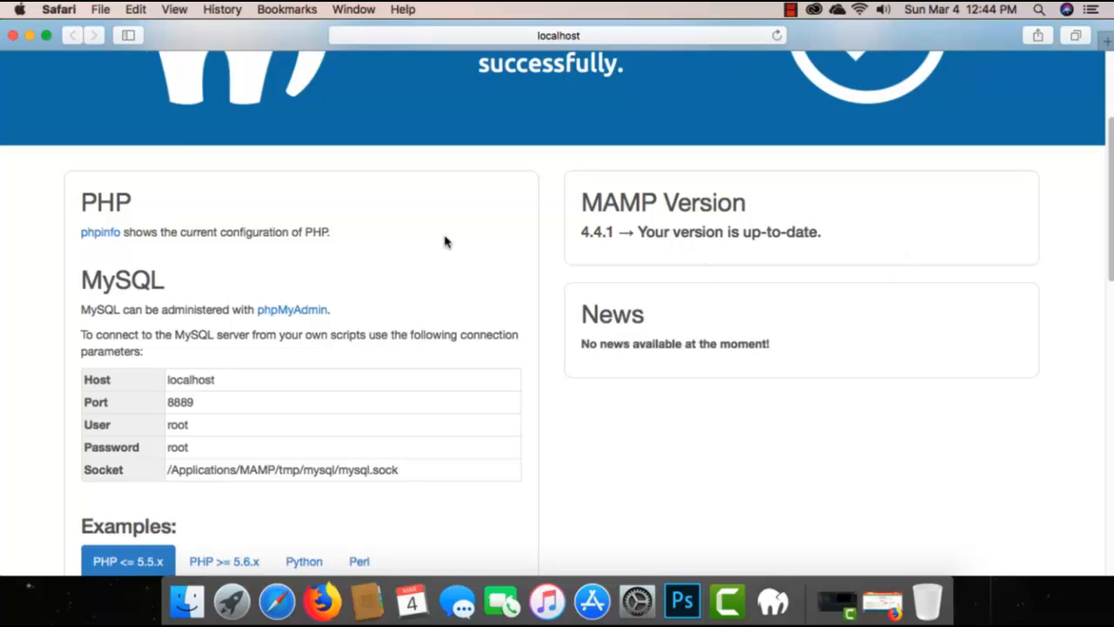
pyautogui.click(112, 237)
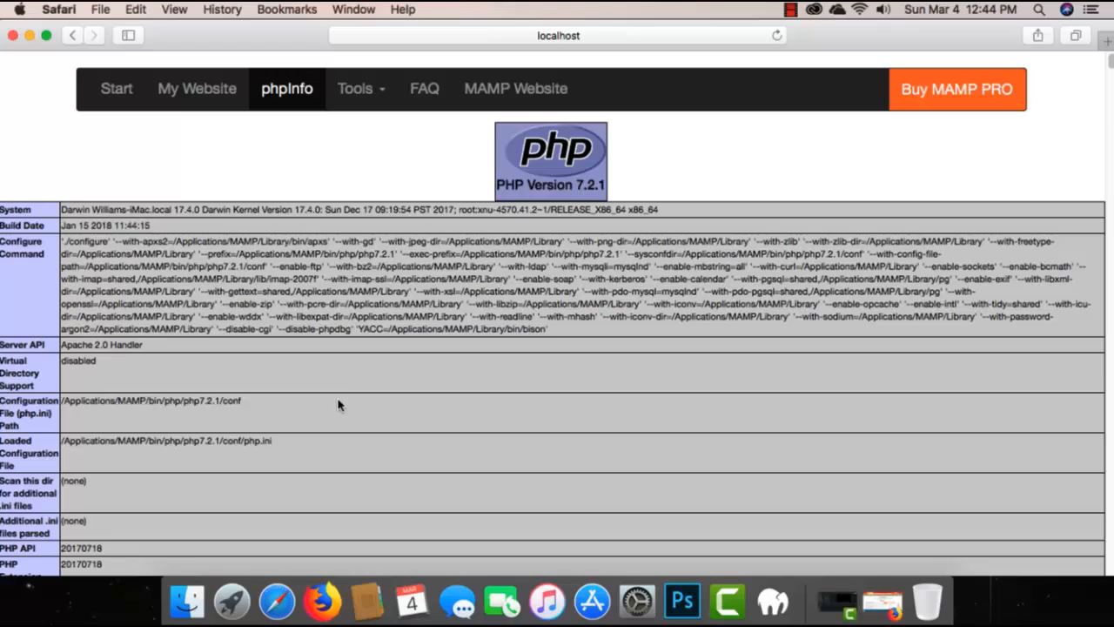
pyautogui.scroll(-10, 338, 404)
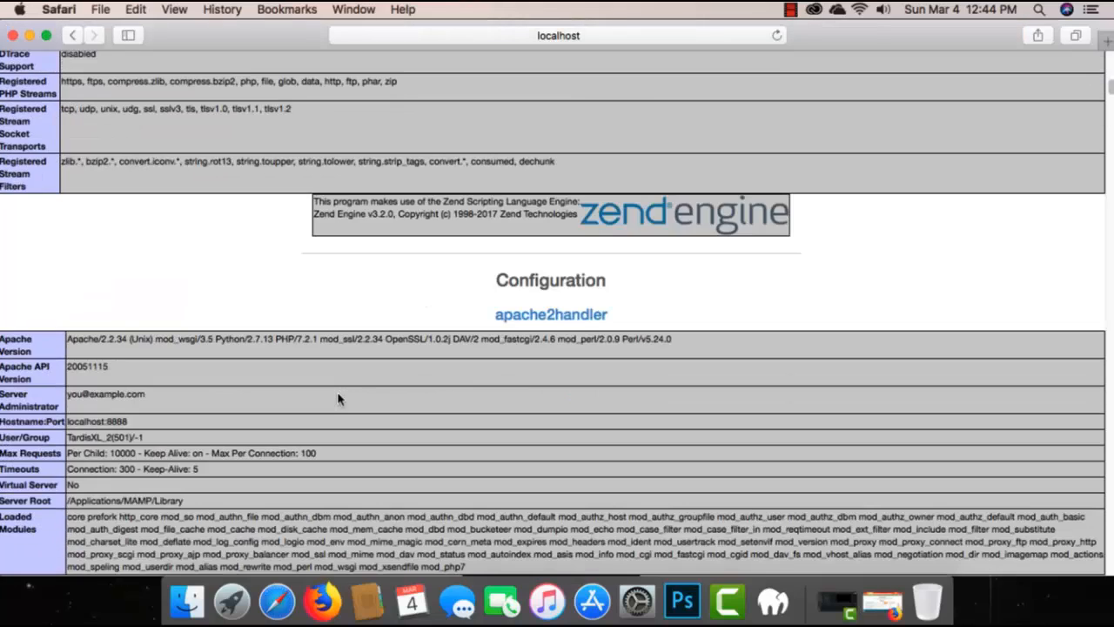
pyautogui.scroll(-10, 339, 398)
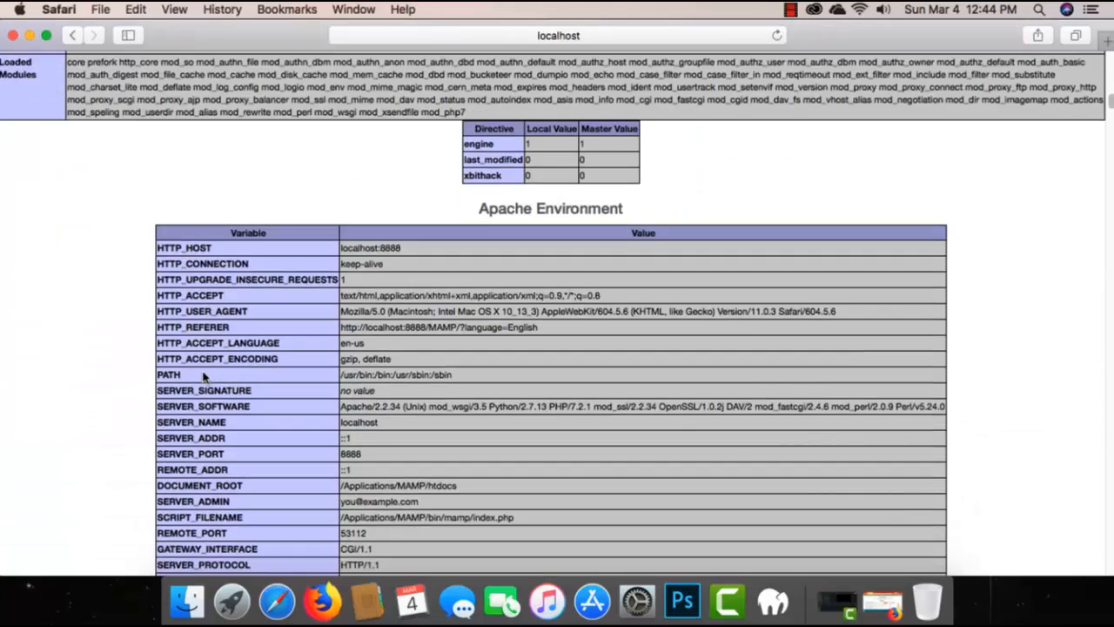
# Step: Examine the Apache environment, HTTP headers, Core directives and PHP extension sections of the phpinfo page
pyautogui.scroll(-10, 203, 376)
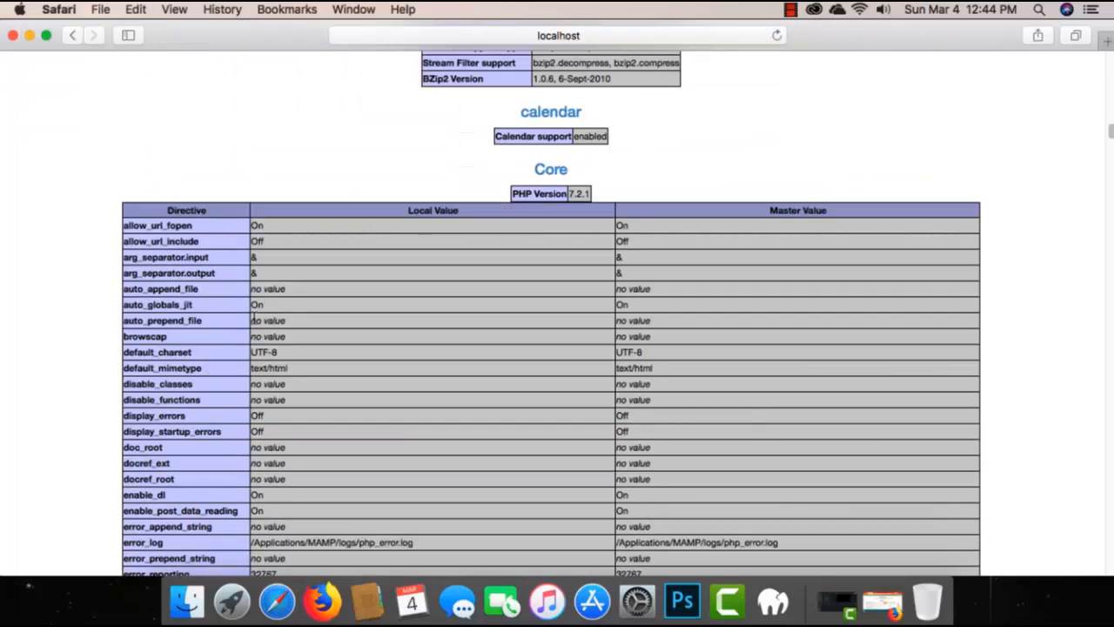
pyautogui.scroll(5, 427, 186)
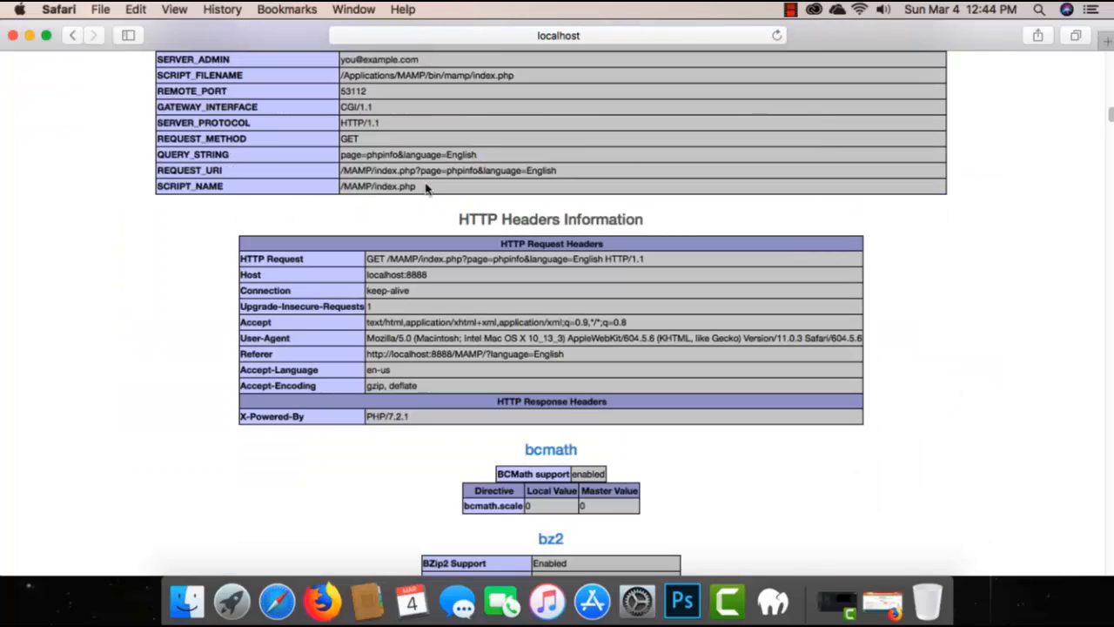
pyautogui.scroll(-20, 217, 277)
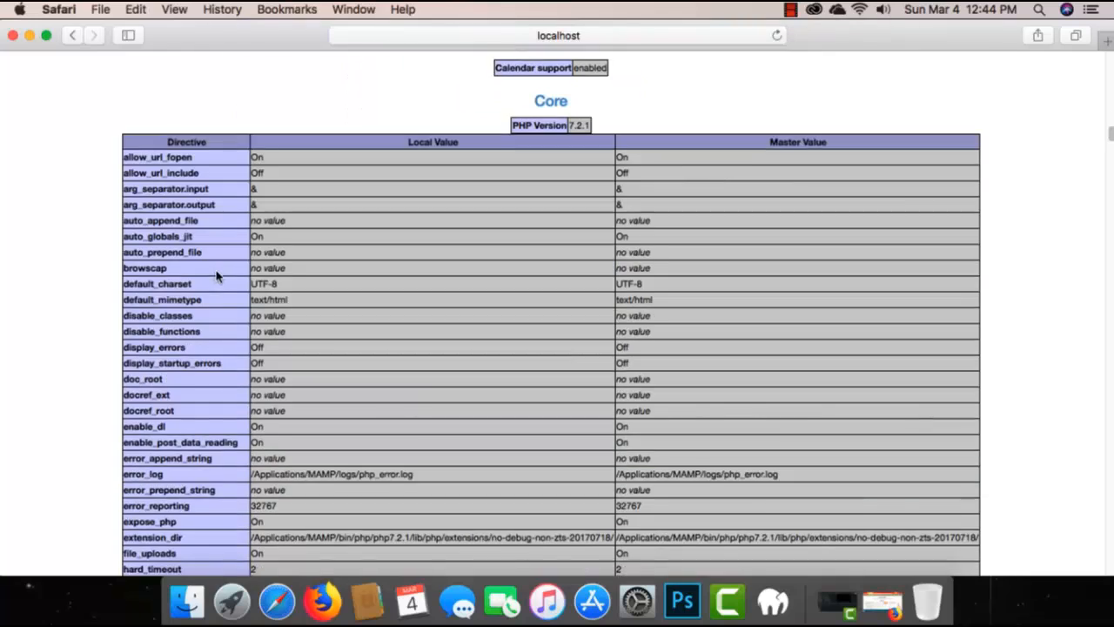
pyautogui.scroll(-10, 217, 277)
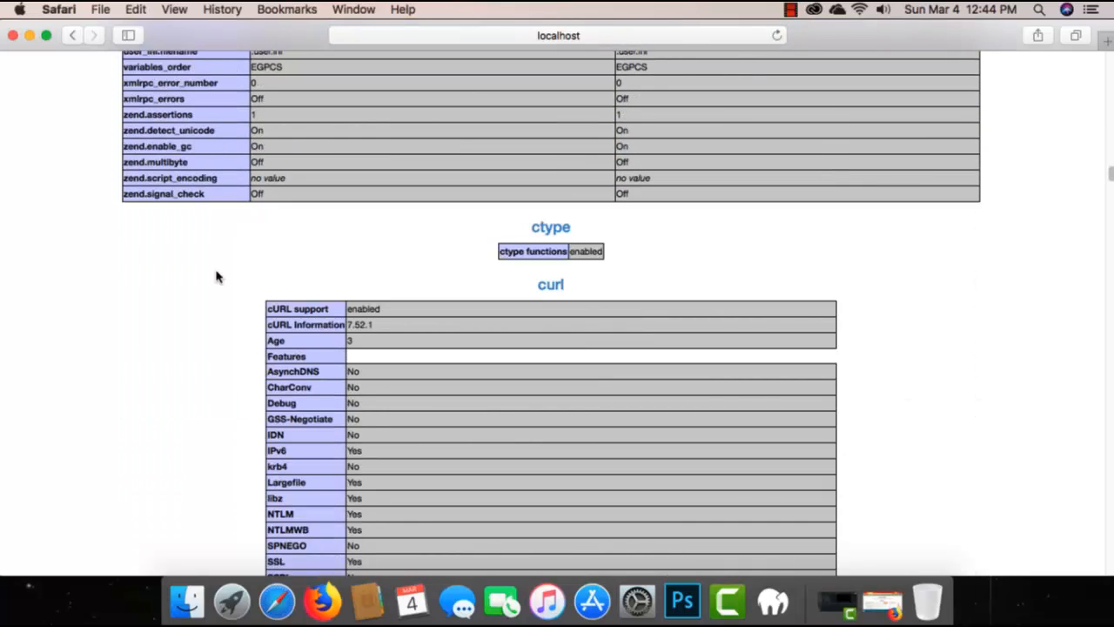
pyautogui.scroll(-10, 218, 277)
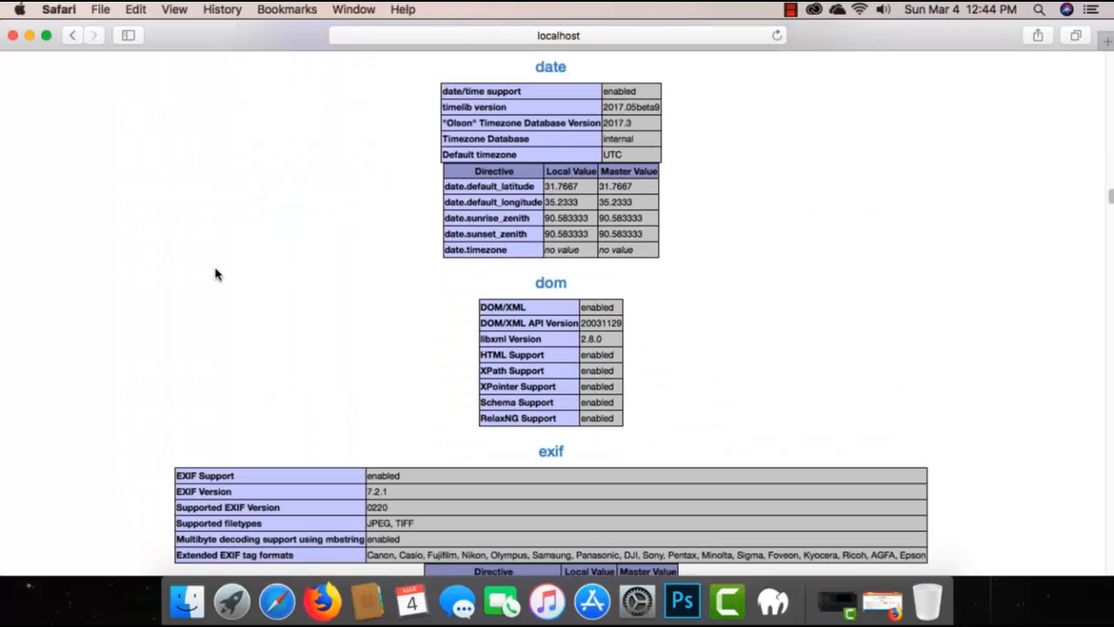
pyautogui.scroll(-2, 218, 275)
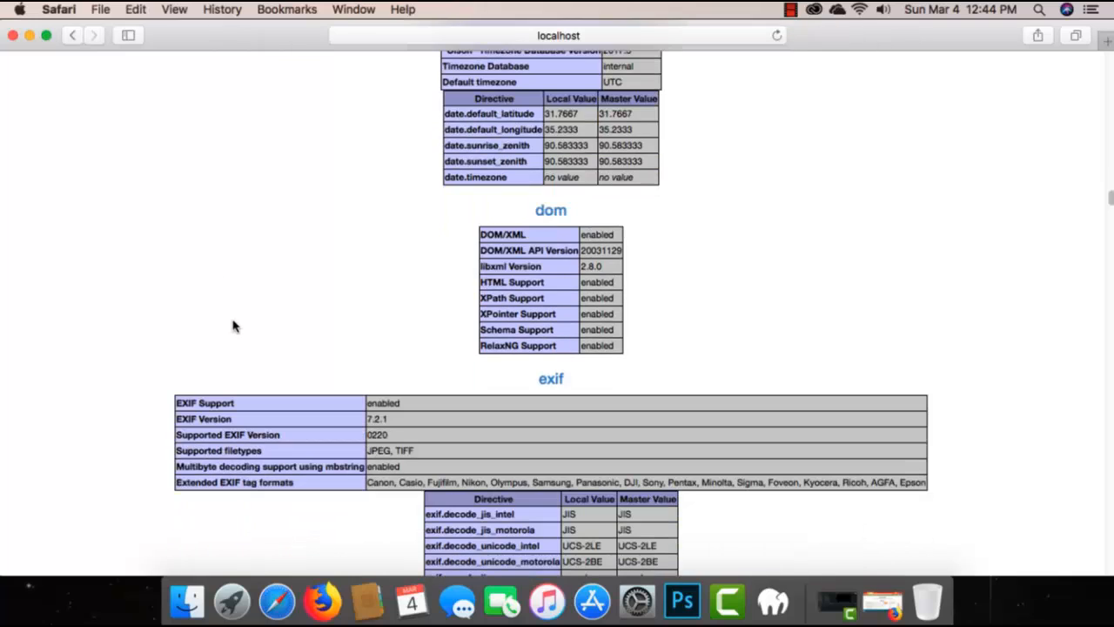
pyautogui.scroll(-12, 230, 346)
pyautogui.scroll(10, 237, 367)
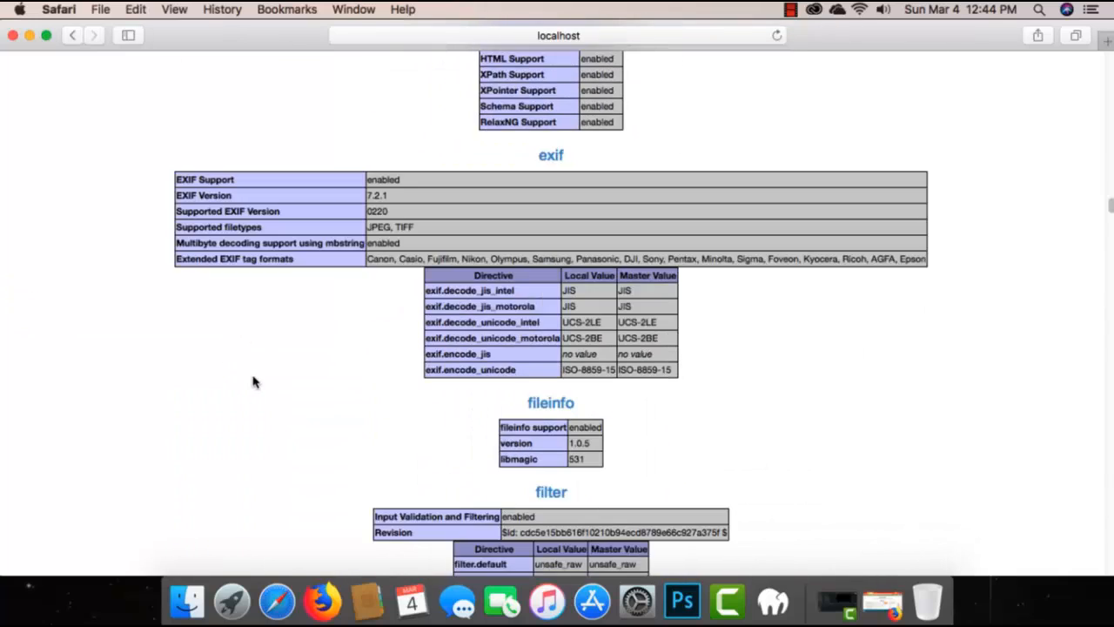
pyautogui.scroll(20, 253, 382)
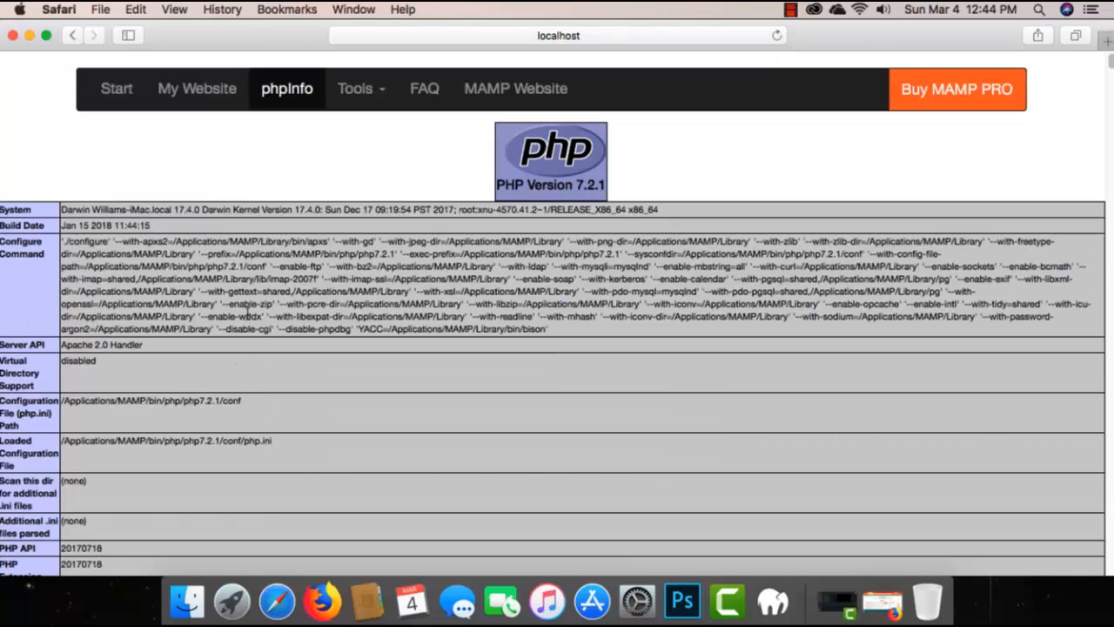
# Step: Check the My Website index page and return to the MAMP Start page
pyautogui.click(218, 91)
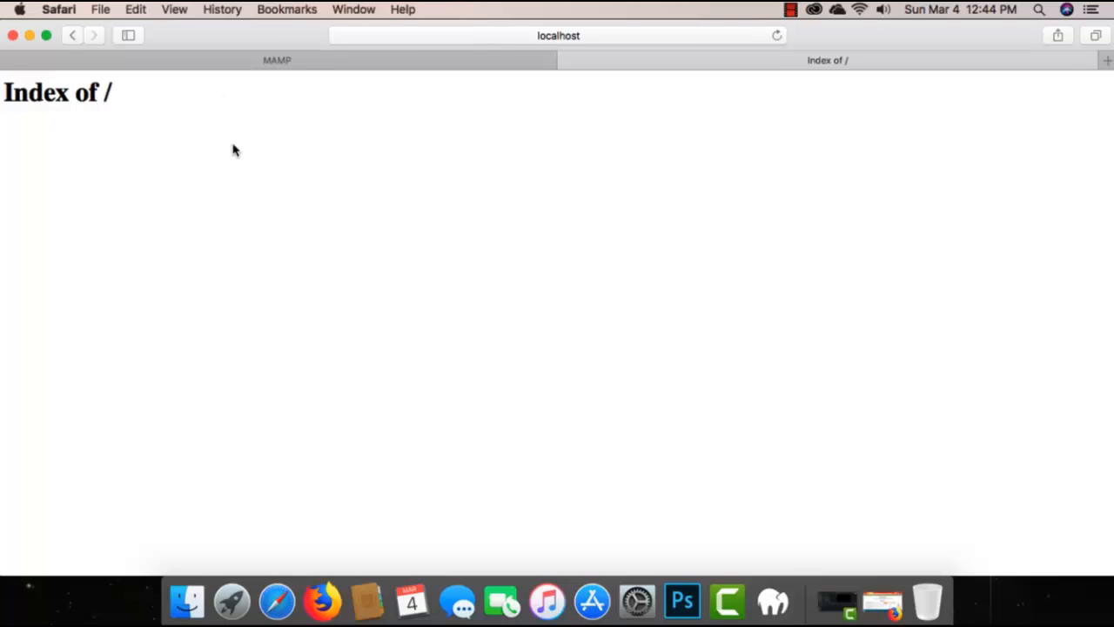
pyautogui.click(73, 36)
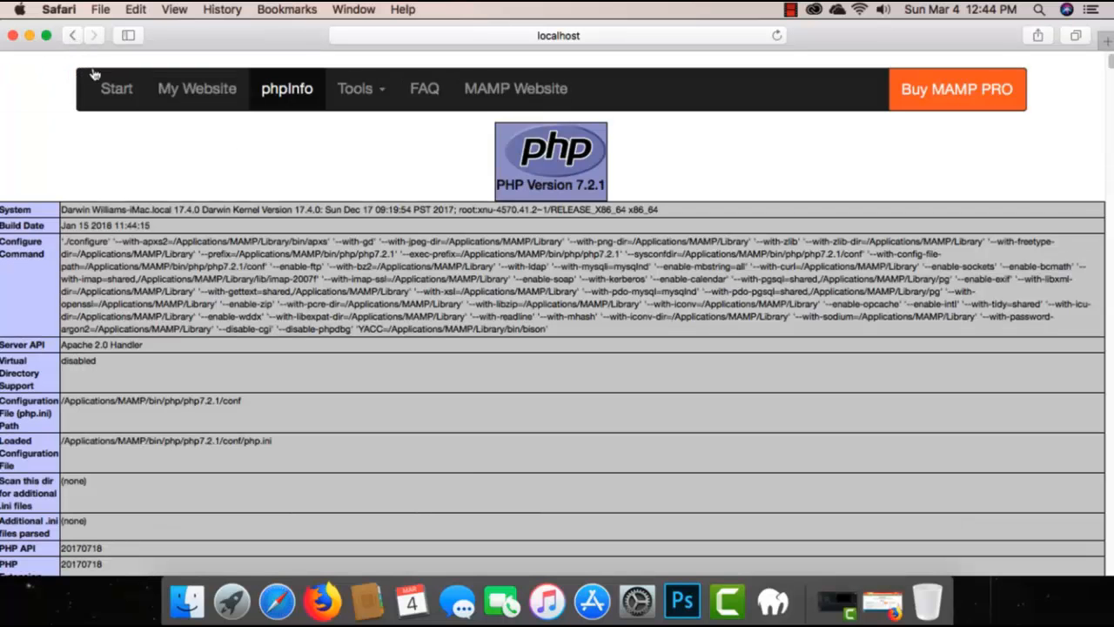
pyautogui.click(113, 92)
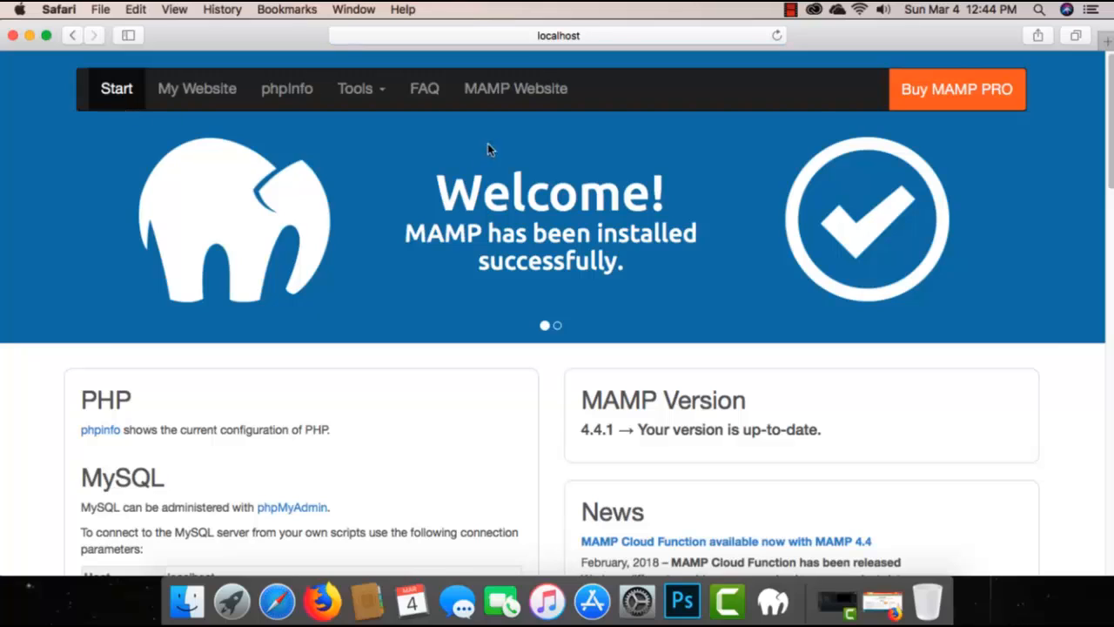
# Step: Review the tools offered on the MAMP Start page and quit Safari
pyautogui.click(384, 92)
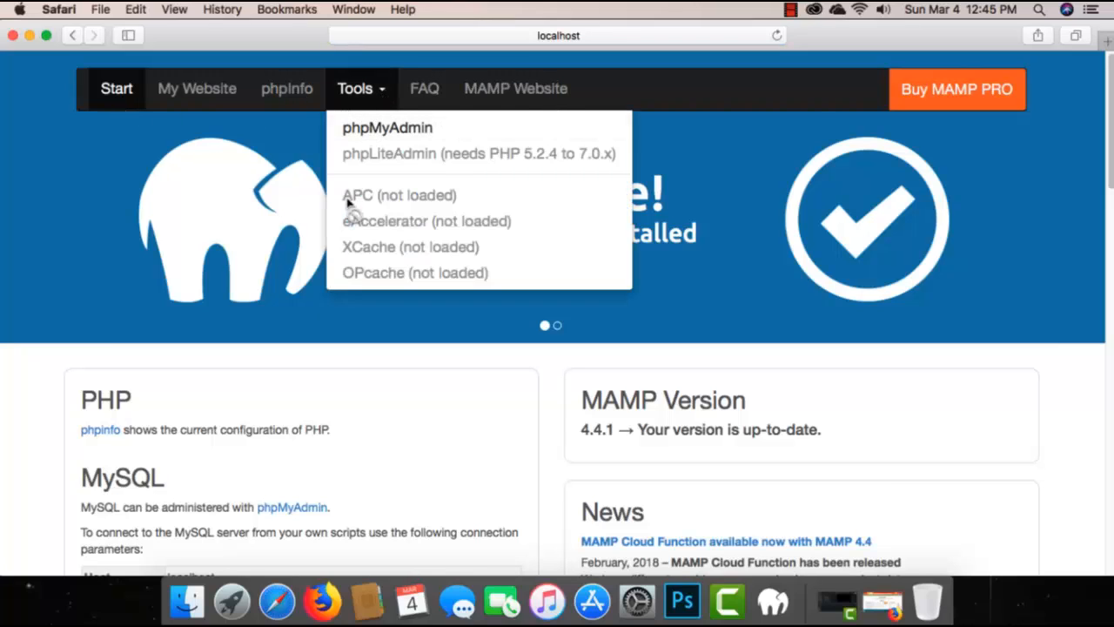
pyautogui.click(160, 245)
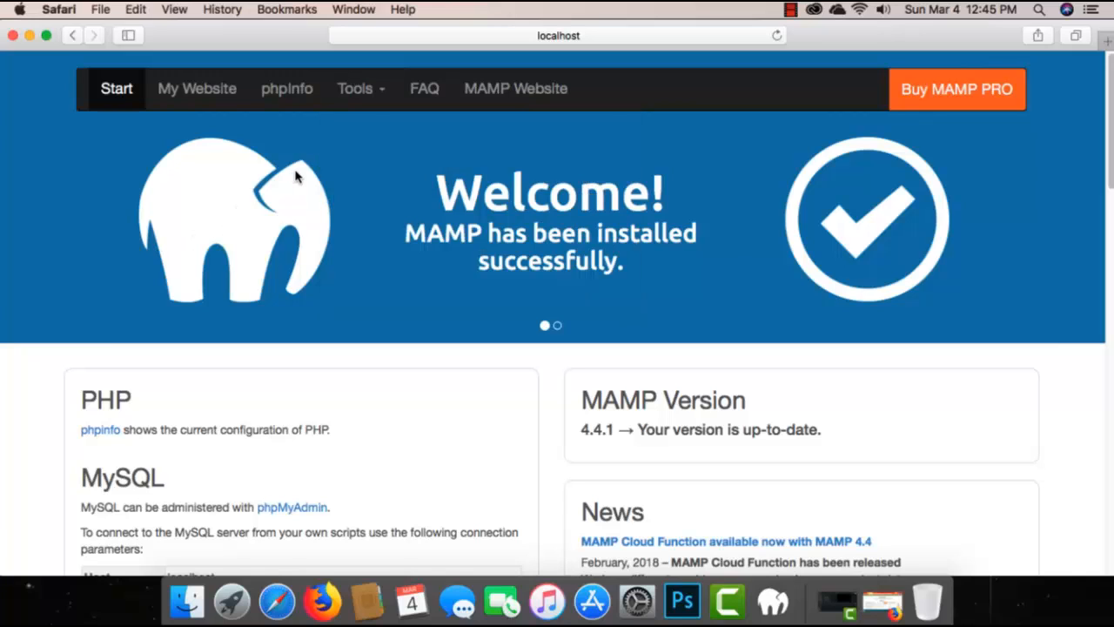
pyautogui.click(74, 15)
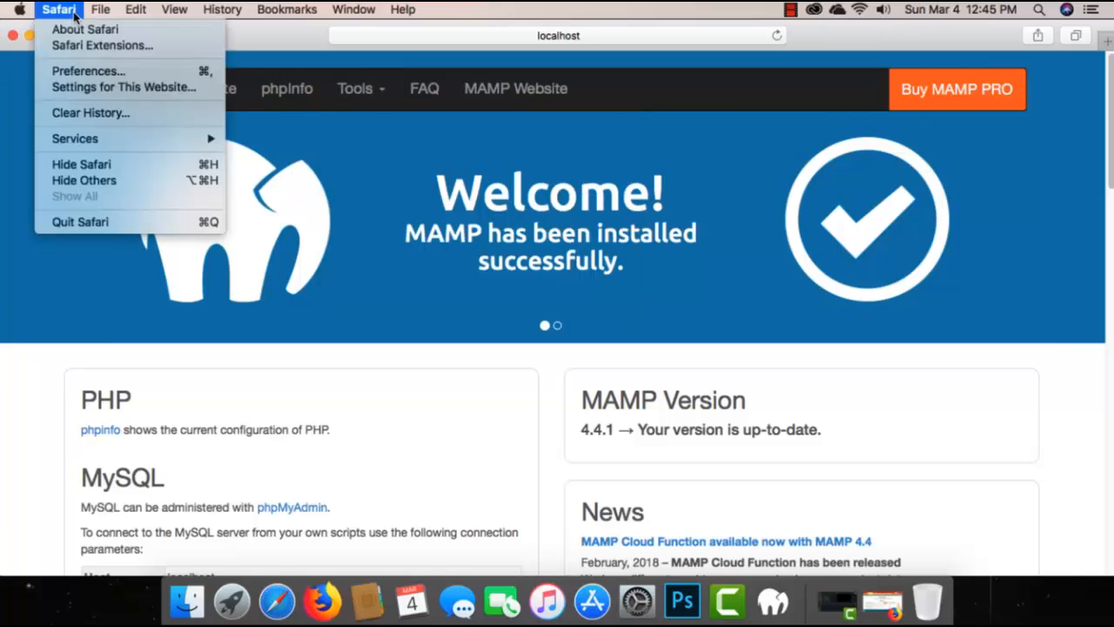
pyautogui.click(97, 222)
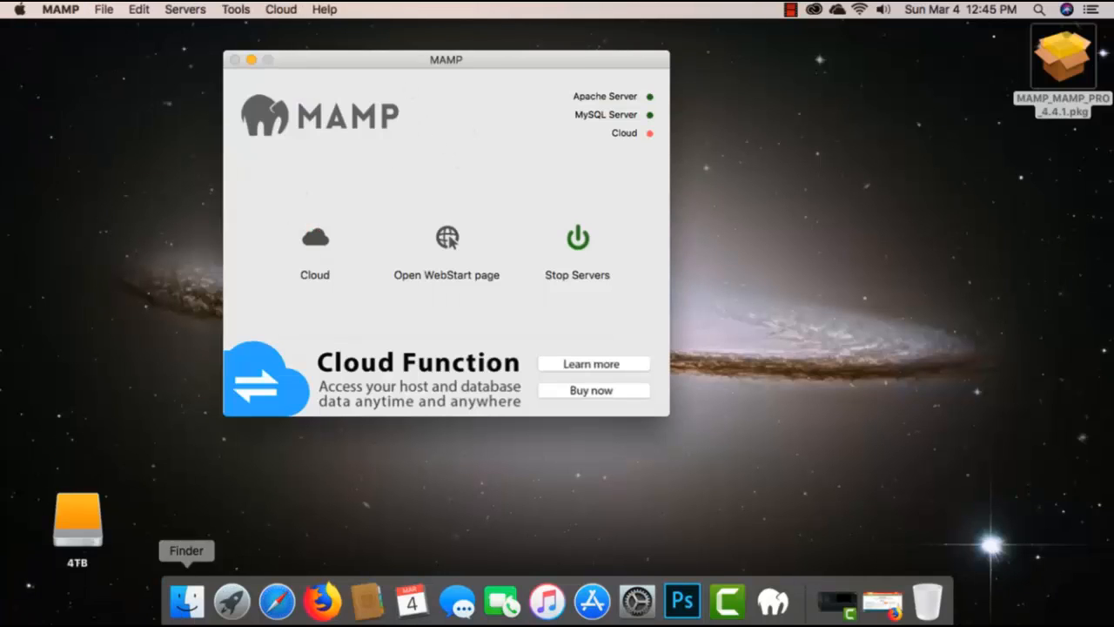
# Step: In Finder, view the htdocs folder inside the MAMP folder in Applications and close the window
pyautogui.click(186, 609)
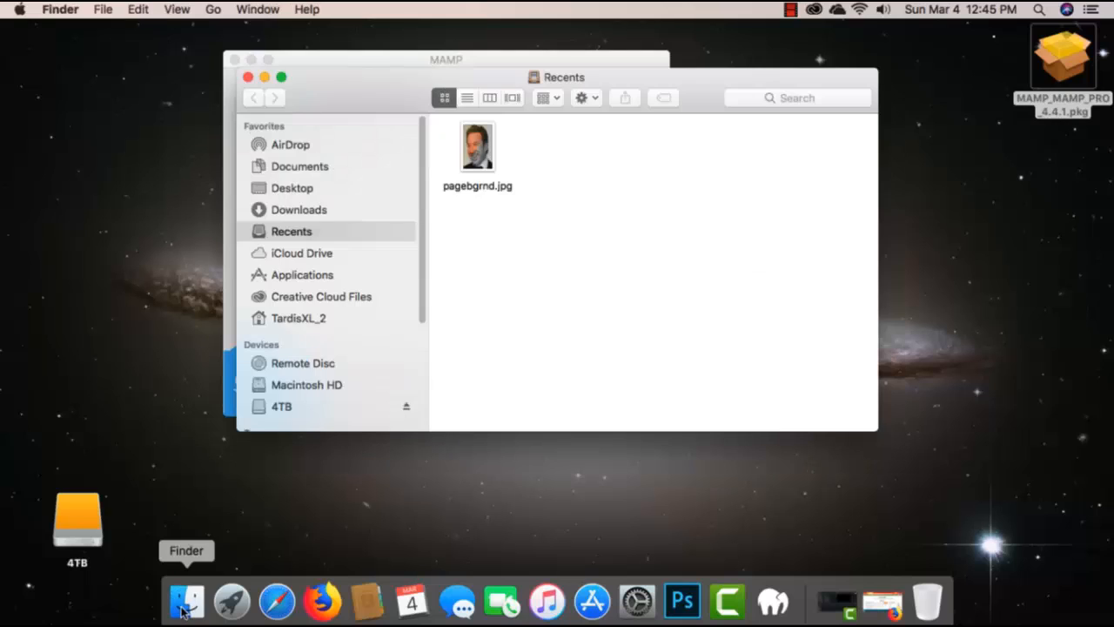
pyautogui.click(320, 276)
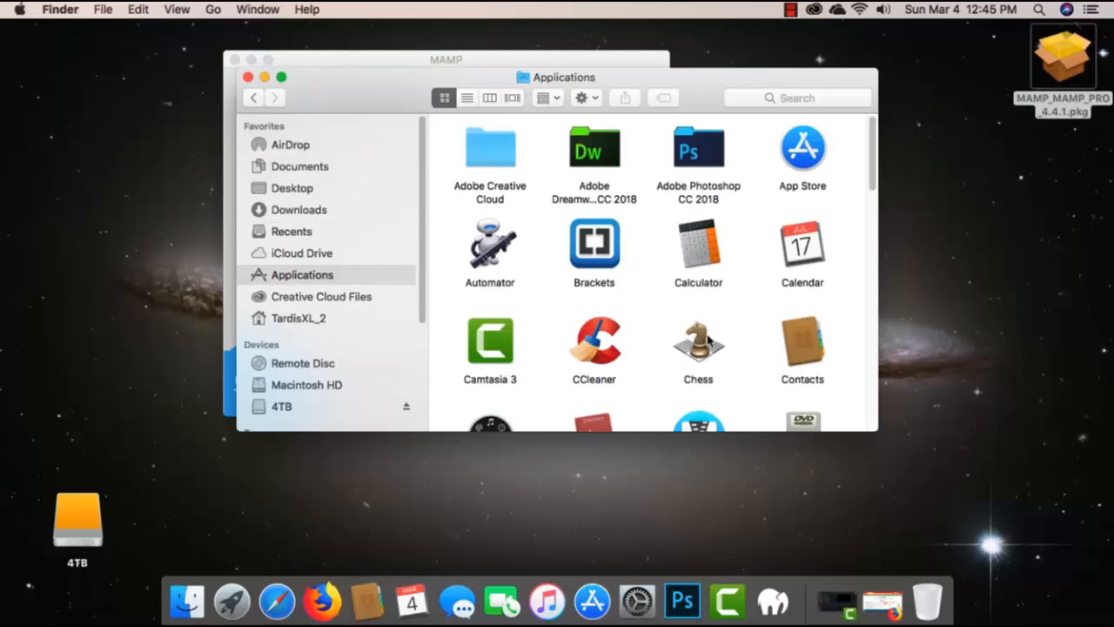
pyautogui.scroll(-5, 751, 314)
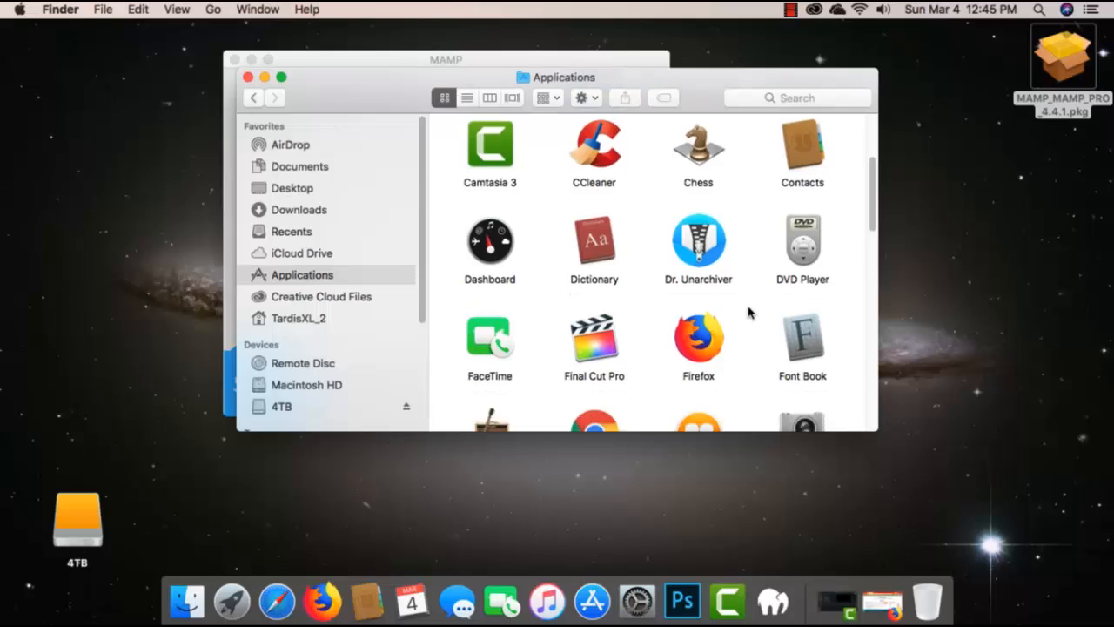
pyautogui.scroll(-8, 750, 311)
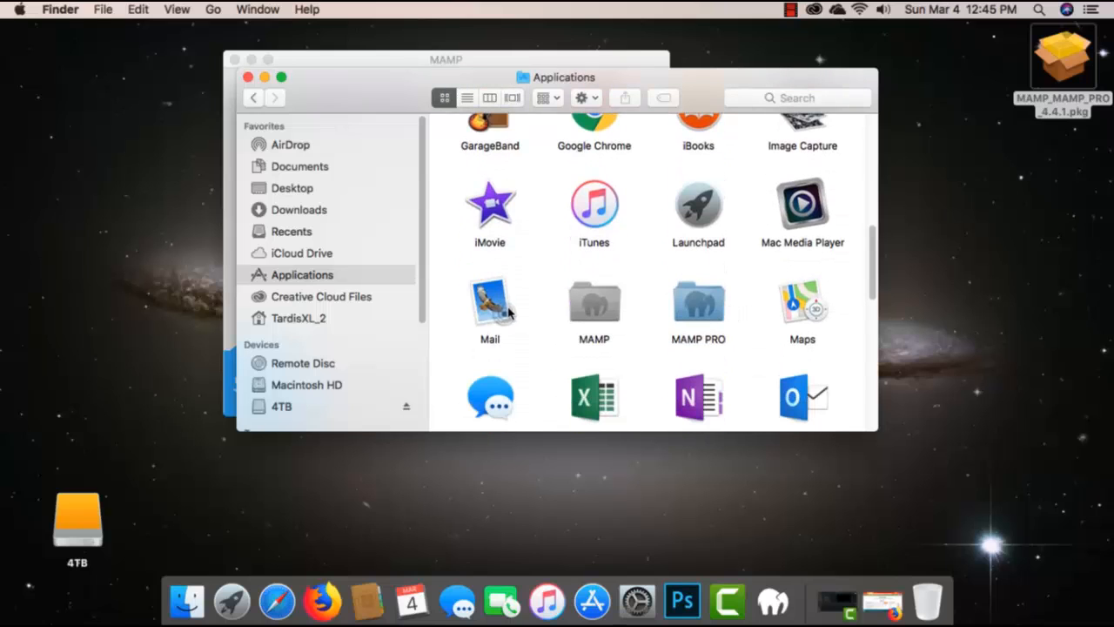
pyautogui.doubleClick(589, 303)
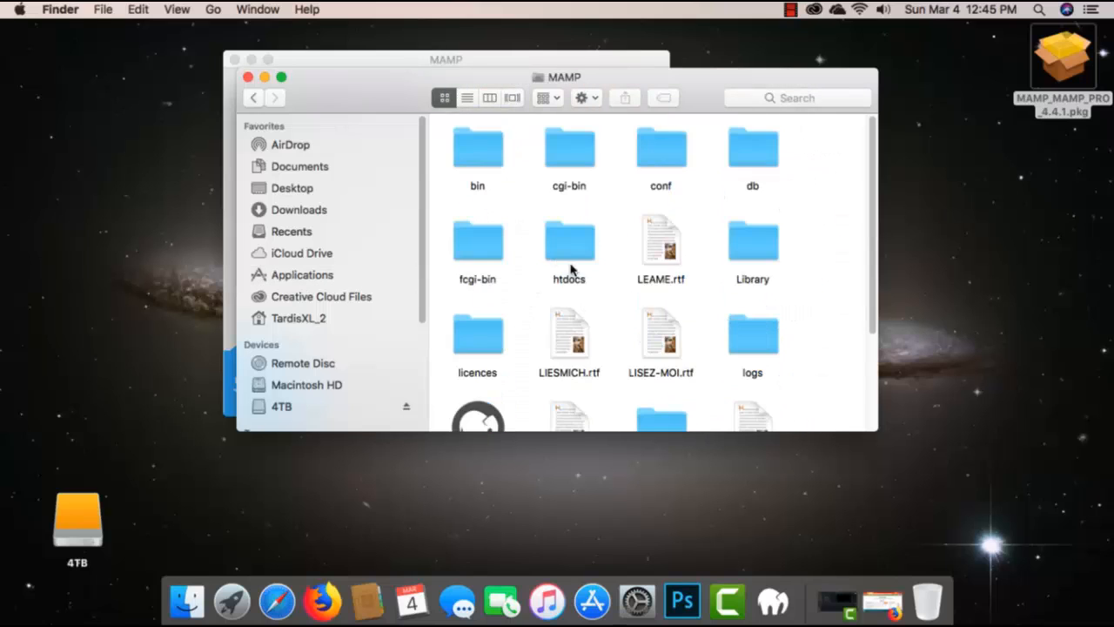
pyautogui.scroll(-2, 789, 323)
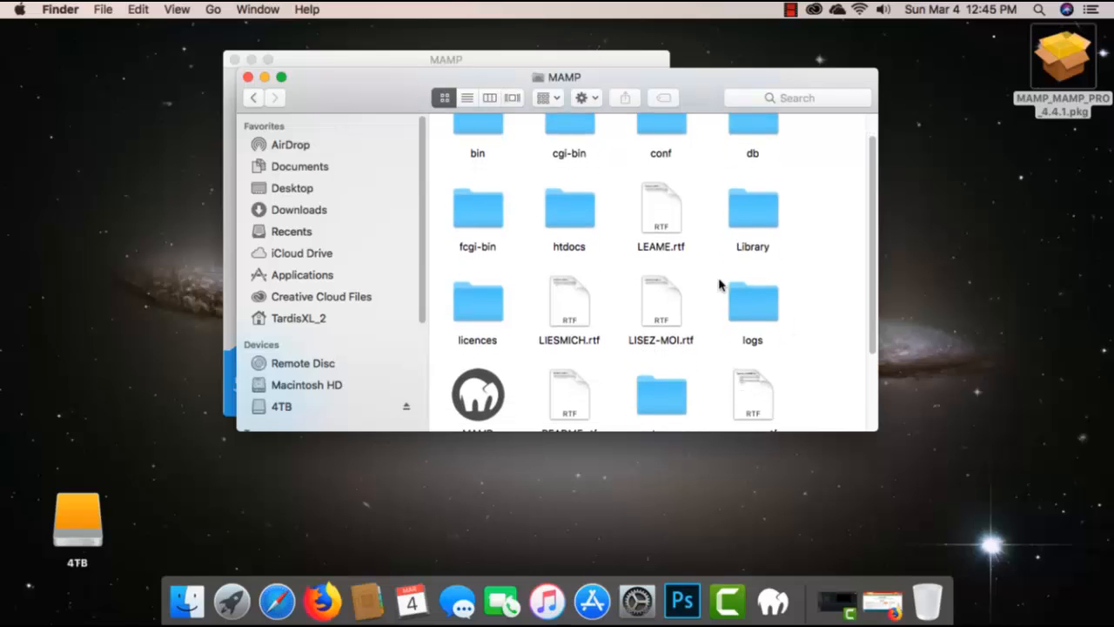
pyautogui.doubleClick(568, 228)
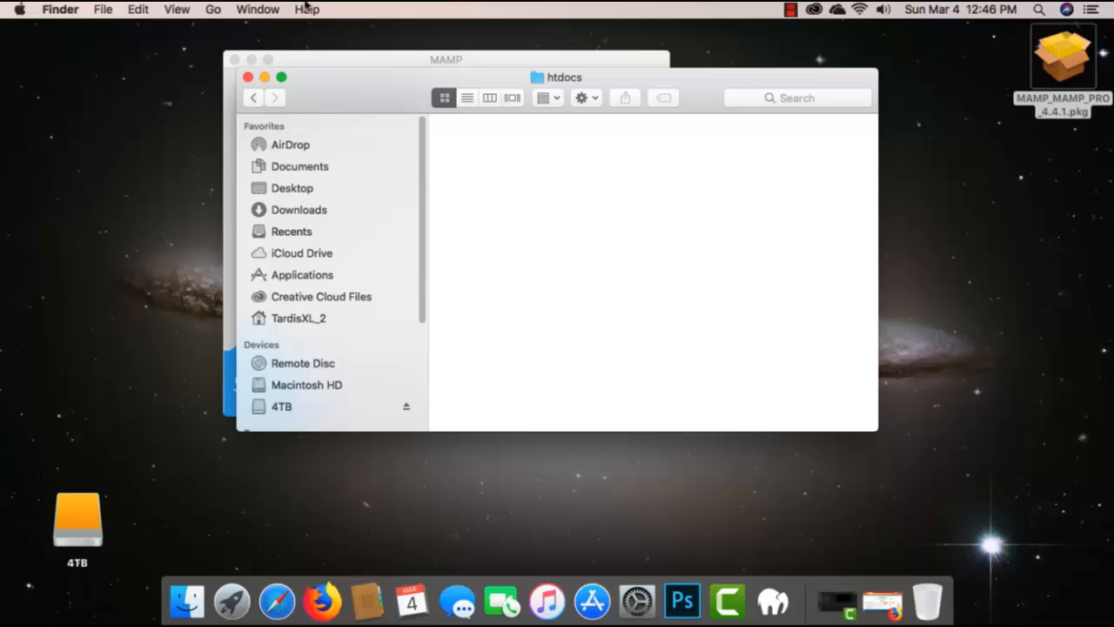
pyautogui.click(247, 77)
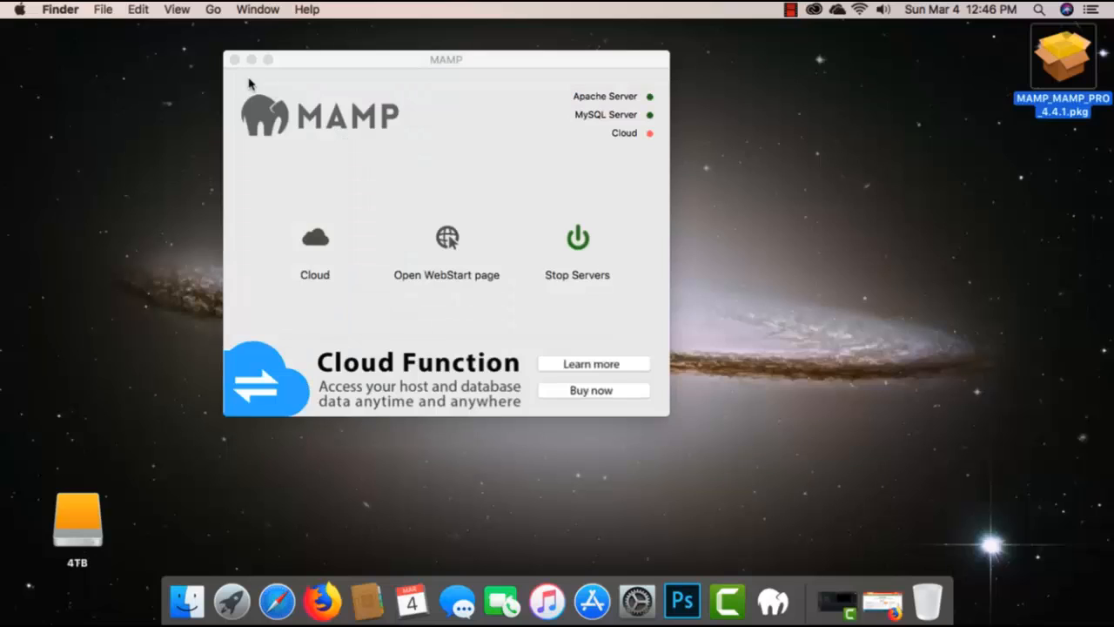